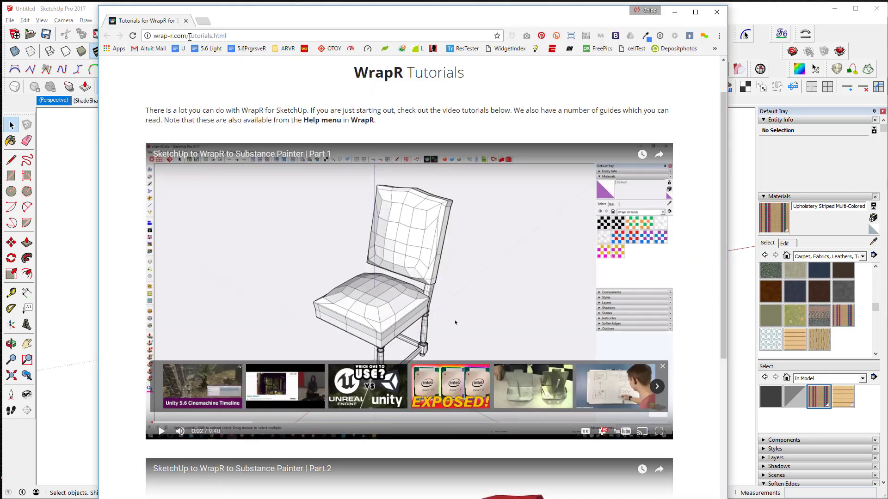
# - Go to the wrap-r.com home page in the browser and look over the WrapR introduction
pyautogui.moveTo(189, 37); pyautogui.dragTo(231, 36)
pyautogui.press('BackSpace')
pyautogui.press('Return')
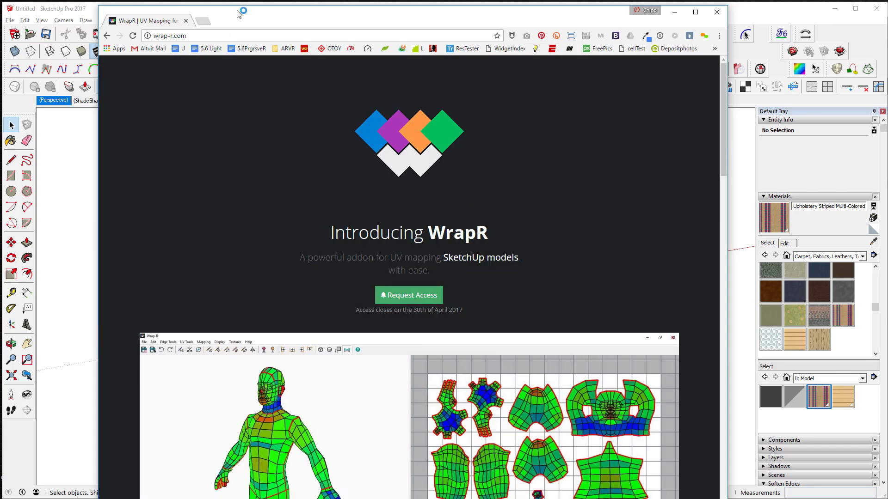
pyautogui.moveTo(239, 14); pyautogui.dragTo(183, 11)
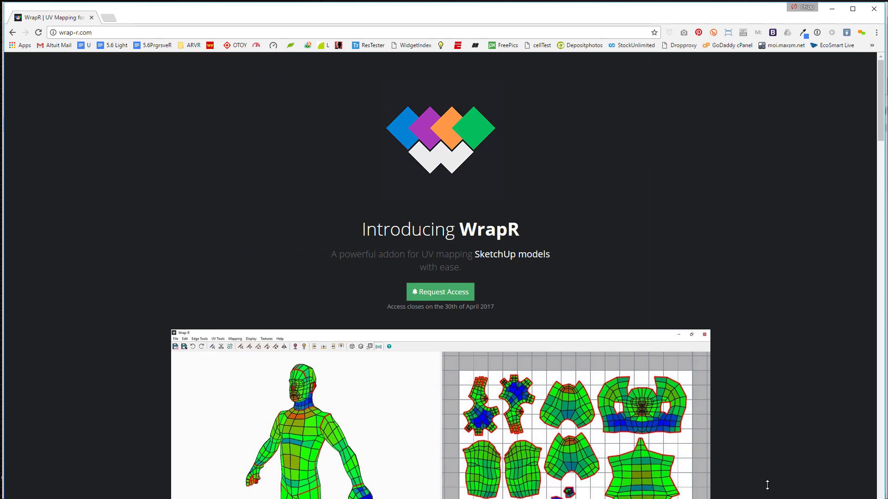
pyautogui.scroll(-5, 506, 363)
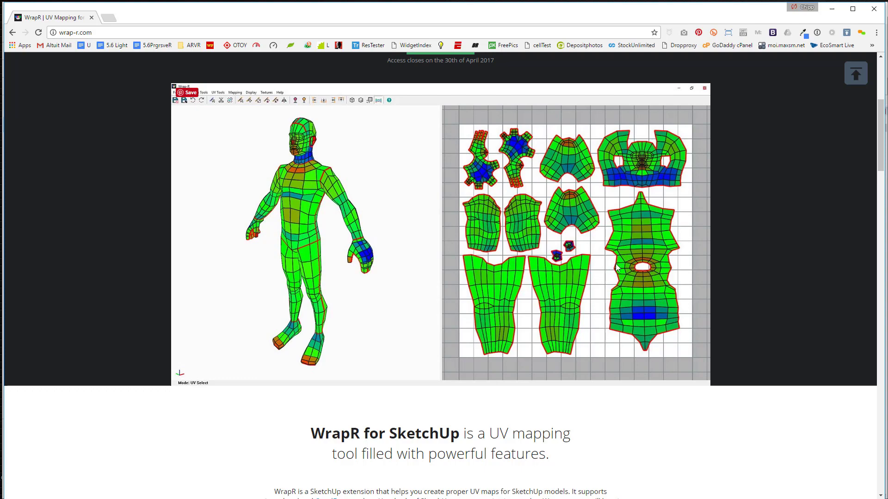
pyautogui.scroll(-1, 616, 267)
pyautogui.scroll(1, 616, 267)
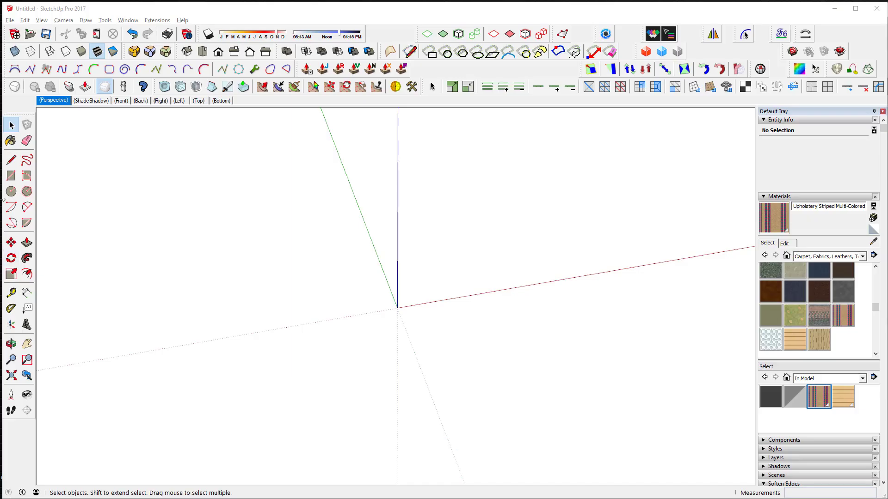
# - Switch to SketchUp and draw a rectangle about 391 × 166 cm on the ground plane around the origin
pyautogui.press('r')
pyautogui.click(215, 282)
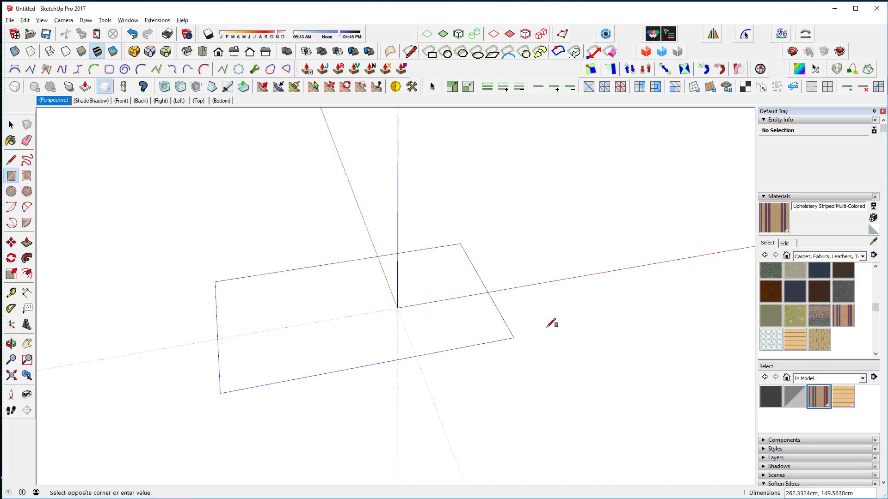
pyautogui.click(639, 327)
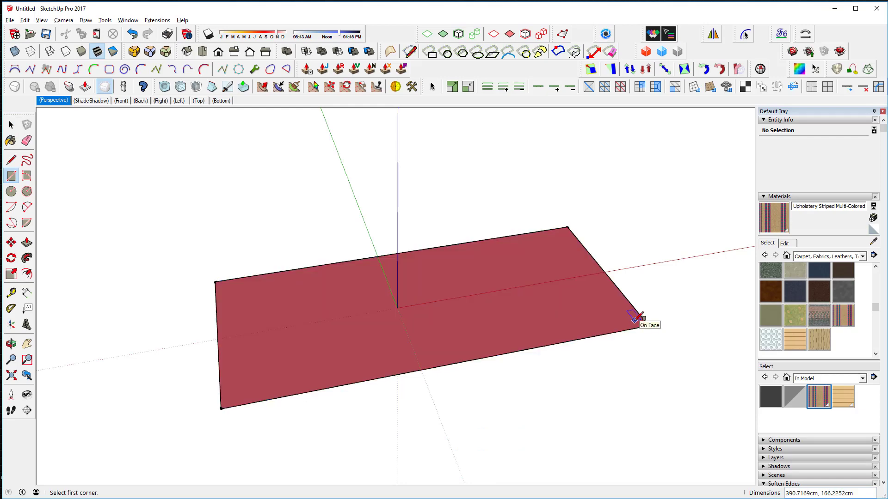
# - Turn the rectangle into a component and place it on the origin with the Center on Origin extension command
pyautogui.press('space')
pyautogui.click(563, 307)
pyautogui.press('g')
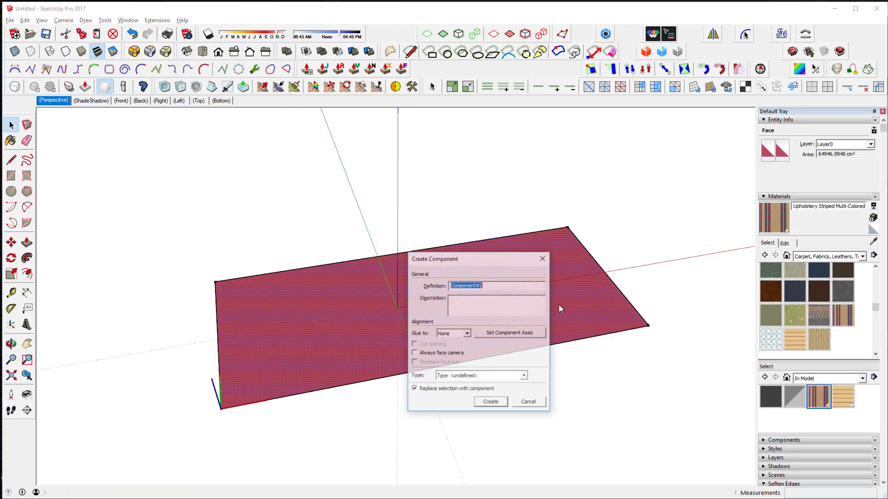
pyautogui.click(491, 403)
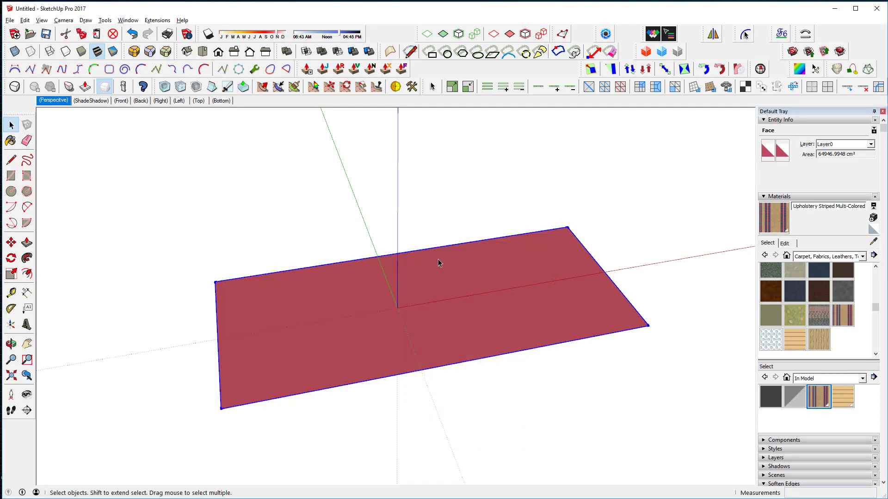
pyautogui.click(155, 21)
pyautogui.moveTo(181, 51)
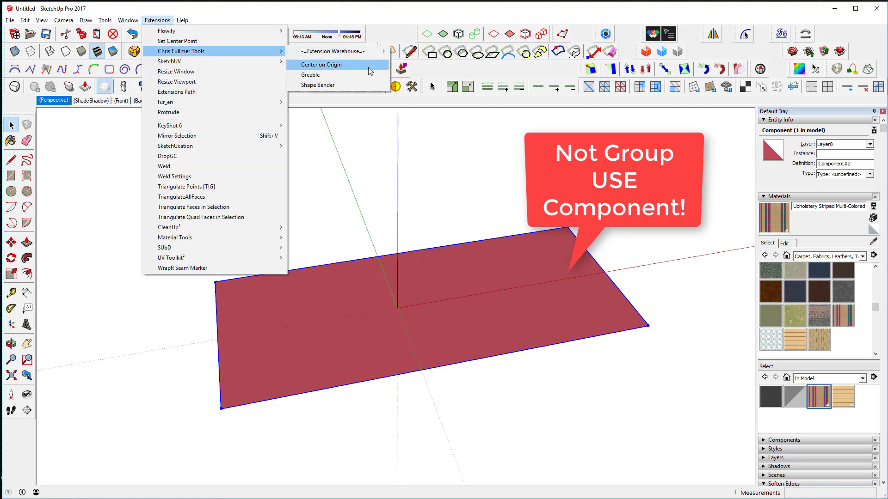
pyautogui.click(368, 67)
# - Inside the component, extrude the rectangle upward about 135 cm, and raise its top face about 14 cm more
pyautogui.doubleClick(503, 296)
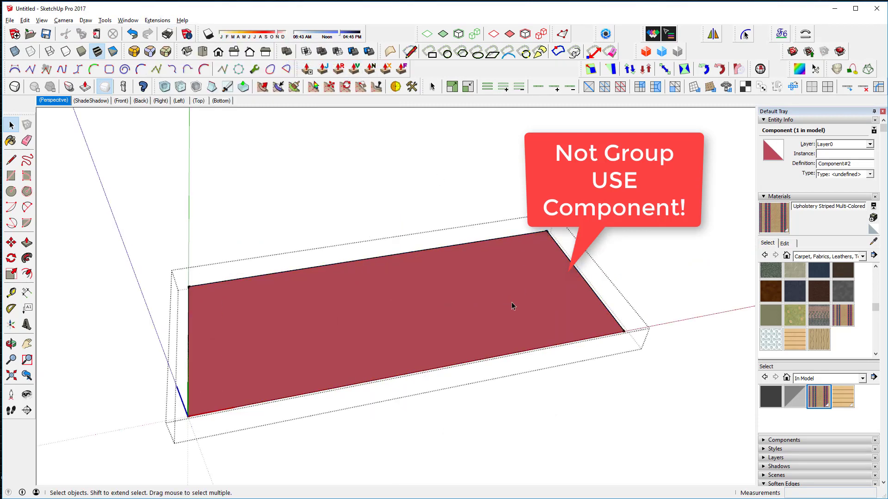
pyautogui.press('p')
pyautogui.click(507, 312)
pyautogui.click(506, 181)
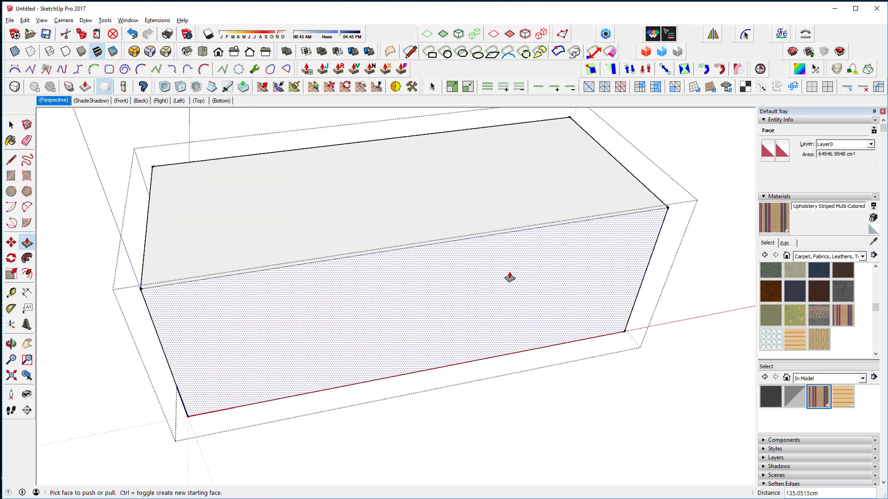
pyautogui.moveTo(509, 277); pyautogui.dragTo(525, 225, button='middle')
pyautogui.click(501, 185)
pyautogui.click(499, 167)
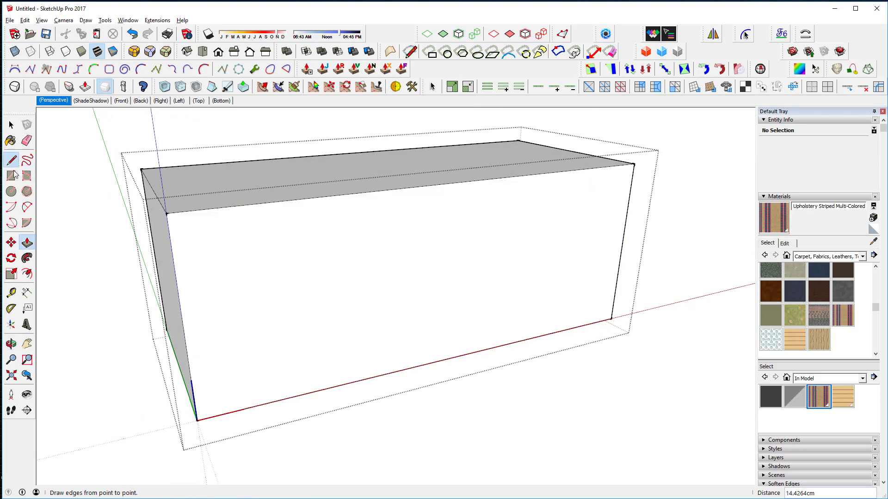
# - Draw a three-segment line across the box's long front face, from the vertical edge at the origin up to the top edge
pyautogui.click(12, 159)
pyautogui.click(189, 360)
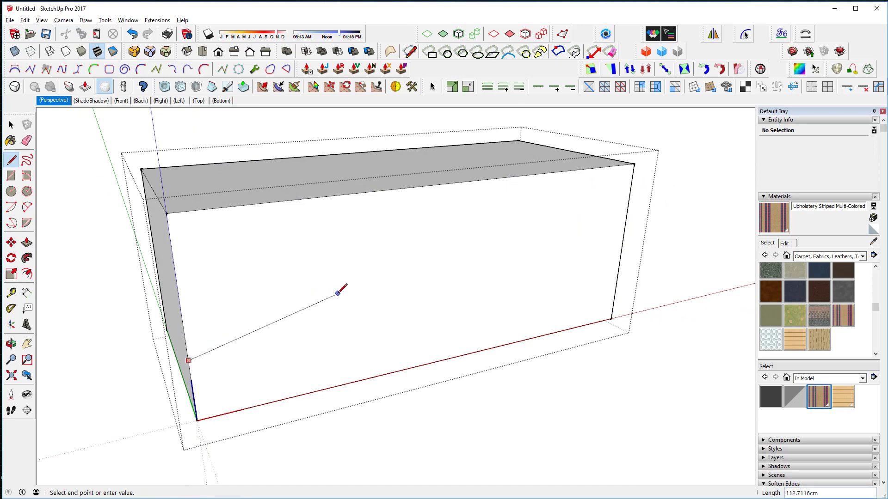
pyautogui.click(336, 281)
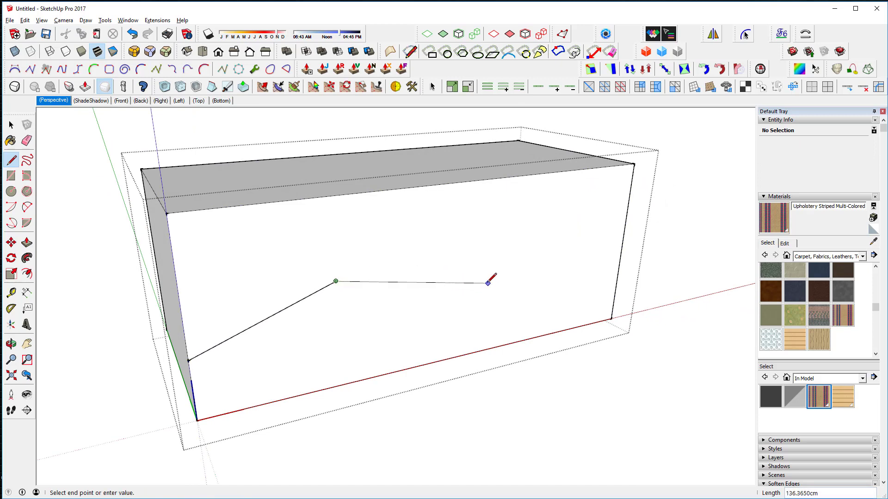
pyautogui.click(487, 283)
pyautogui.click(572, 171)
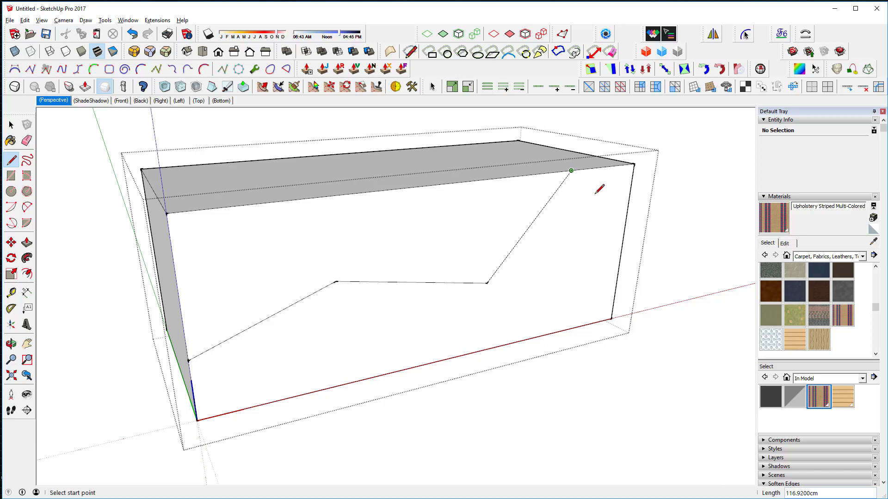
# - Round the two inner corners of the profile line with tangent 2 Point Arcs
pyautogui.click(27, 207)
pyautogui.click(265, 320)
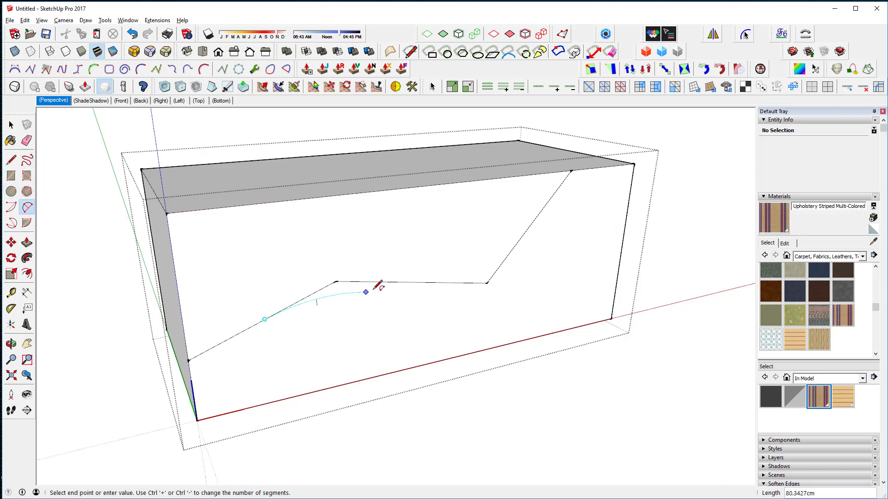
pyautogui.click(406, 281)
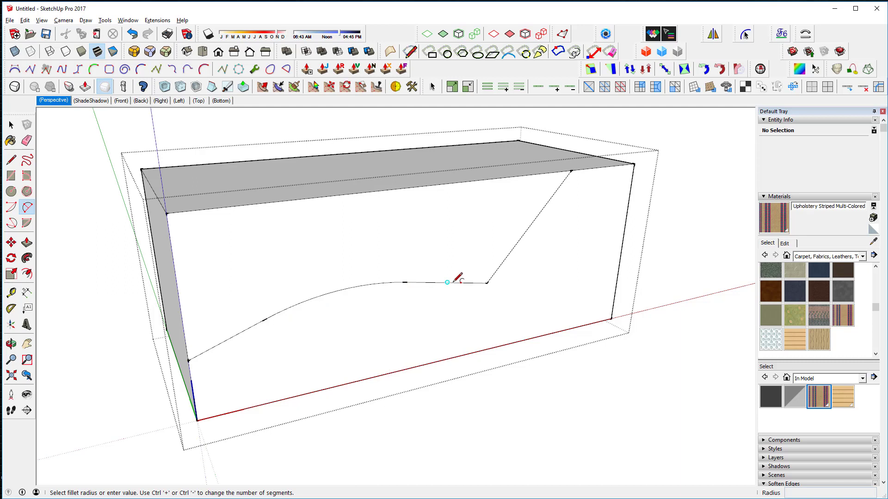
pyautogui.click(427, 282)
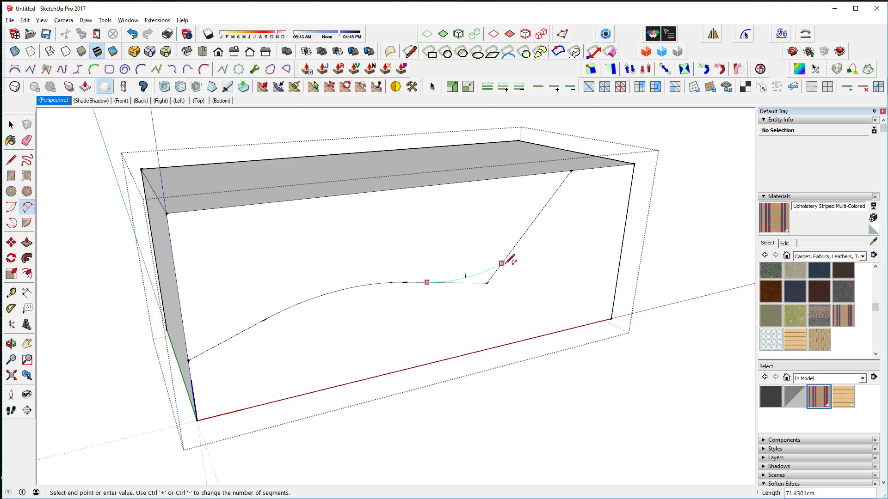
pyautogui.doubleClick(527, 230)
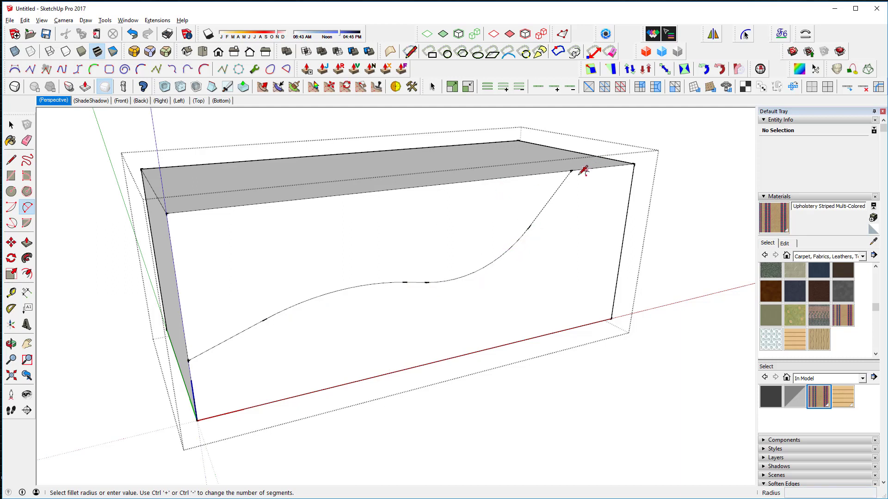
# - Join the profile line to the top edge with a tangent arc and erase the leftover corner segment
pyautogui.click(550, 199)
pyautogui.click(596, 168)
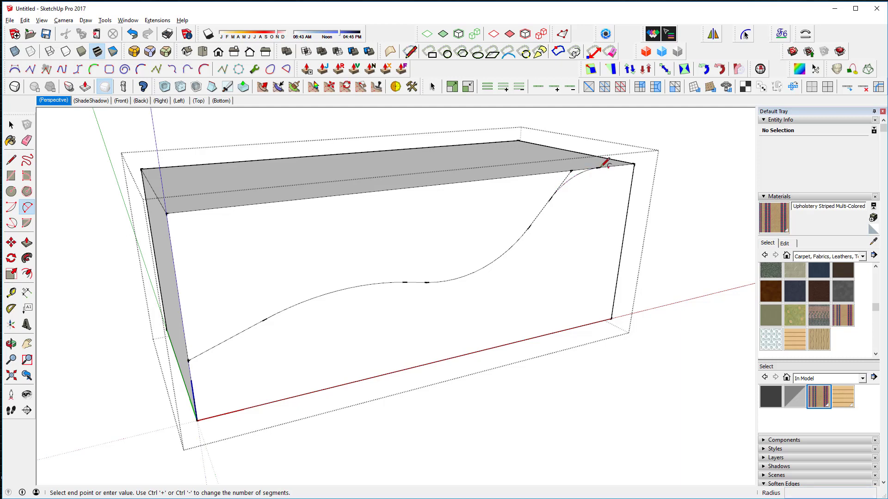
pyautogui.press('e')
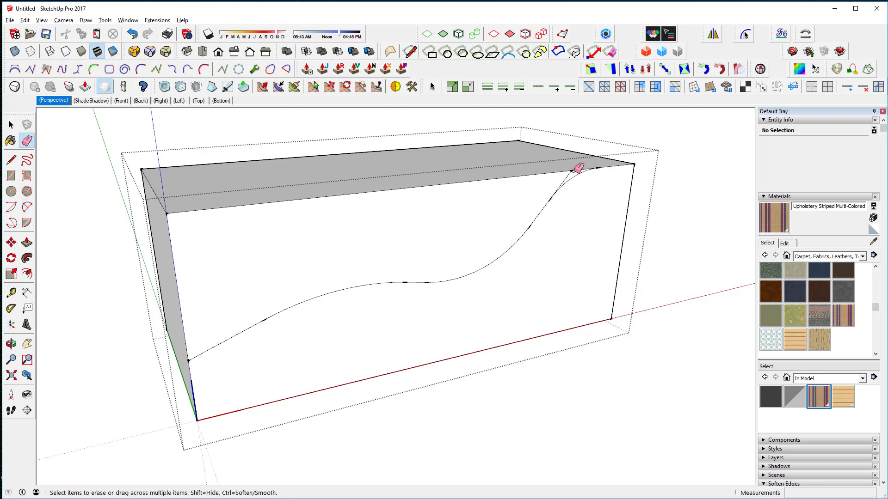
pyautogui.press('space')
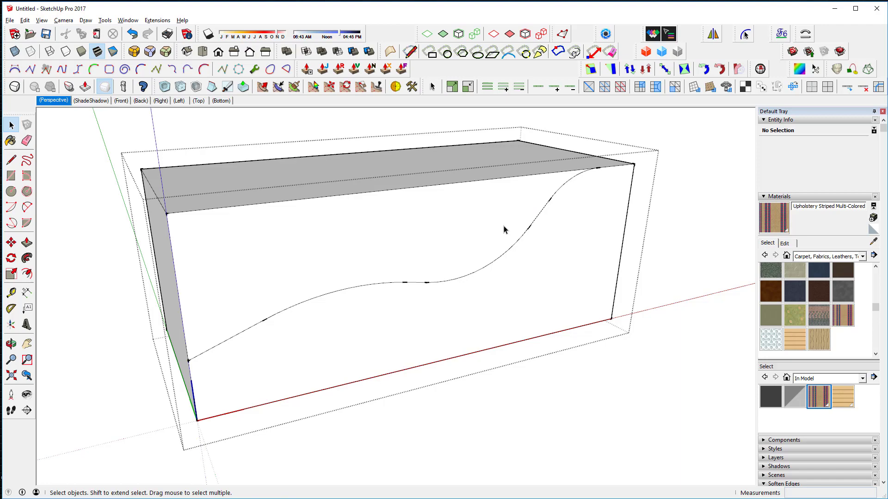
# - Push the area above the profile through the full 166.2252 cm depth of the box to cut it away
pyautogui.press('p')
pyautogui.click(452, 208)
pyautogui.click(350, 177)
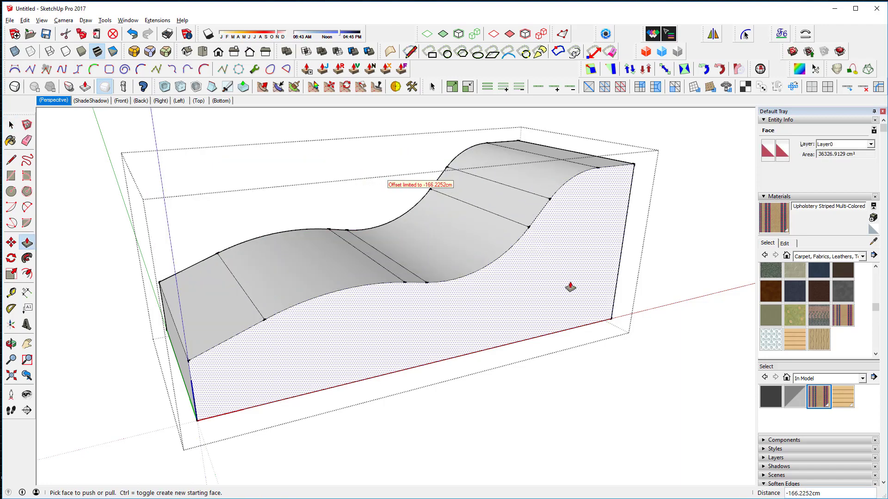
# - Delete the box's base edges together with its bottom and side faces, keeping only the curved top surface
pyautogui.moveTo(573, 288)
pyautogui.mouseDown(button='middle')
pyautogui.moveTo(570, 252)
pyautogui.moveTo(435, 192)
pyautogui.mouseUp(button='middle')
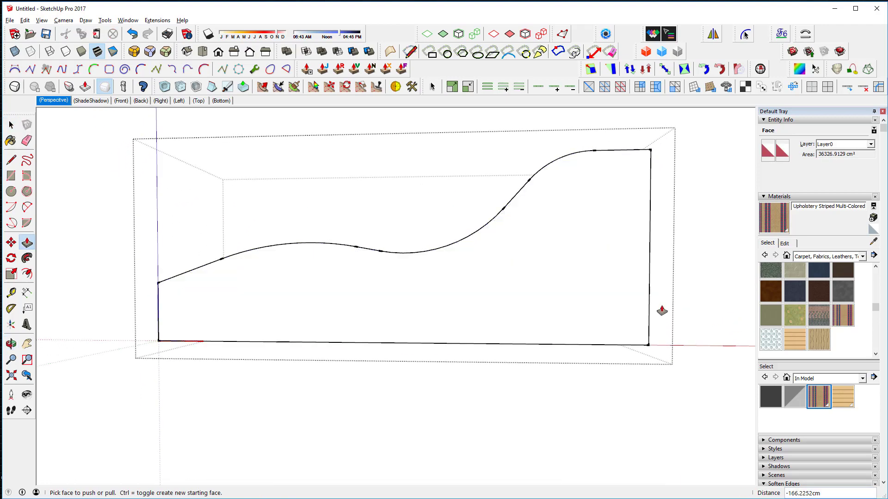
pyautogui.press('space')
pyautogui.moveTo(660, 329); pyautogui.dragTo(127, 395)
pyautogui.press('Delete')
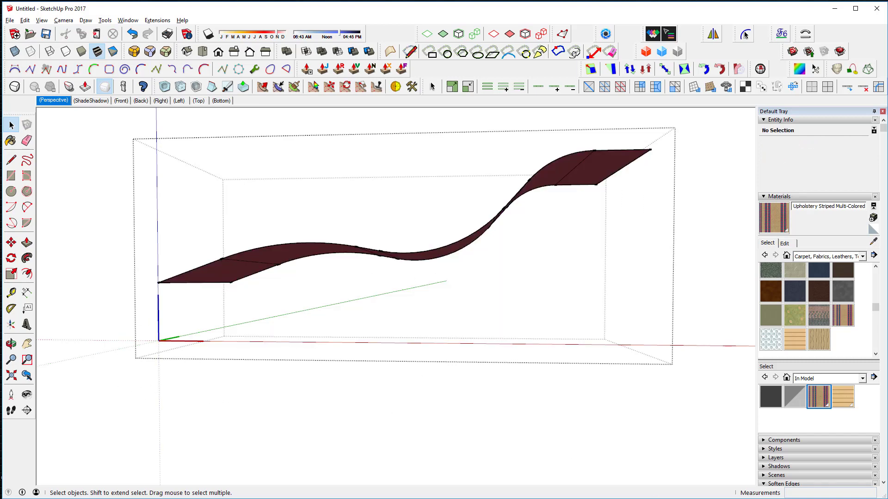
# - Round all four corners of the curved surface with matching tangent 2 Point Arcs about 39 cm across, removing the sharp tips
pyautogui.moveTo(538, 337)
pyautogui.mouseDown(button='middle')
pyautogui.moveTo(491, 337)
pyautogui.moveTo(480, 255)
pyautogui.mouseUp(button='middle')
pyautogui.scroll(-2, 427, 202)
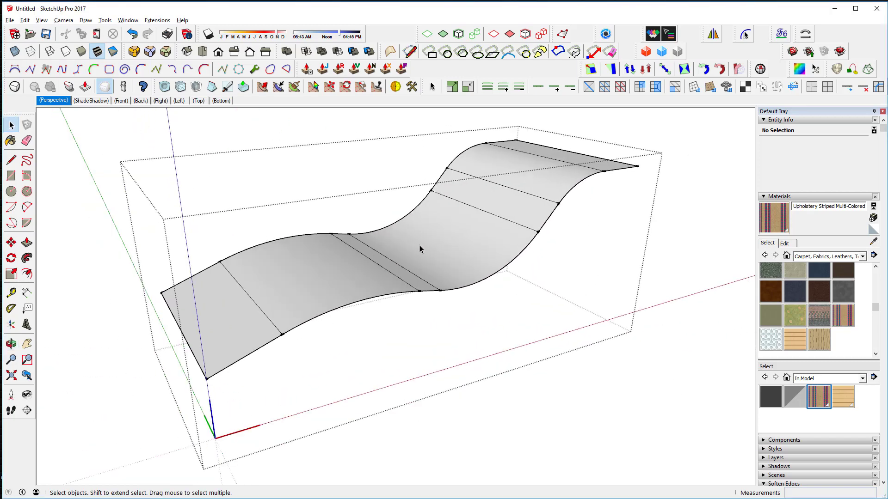
pyautogui.click(26, 208)
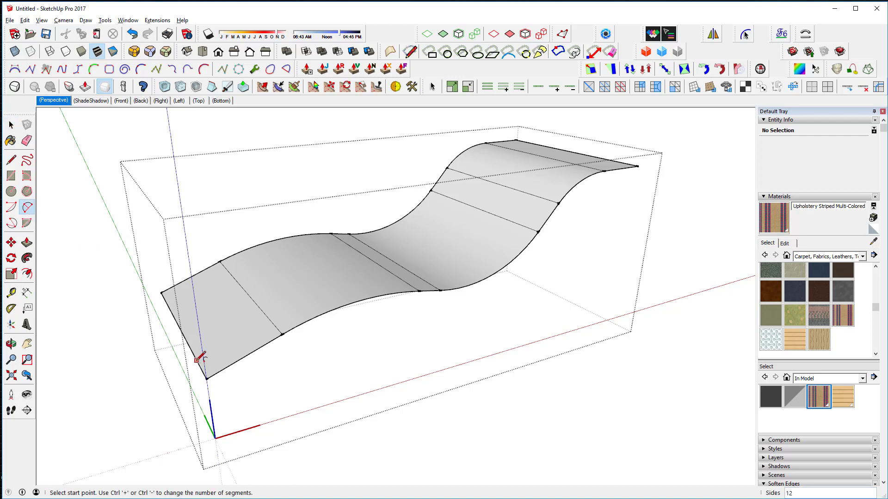
pyautogui.click(196, 361)
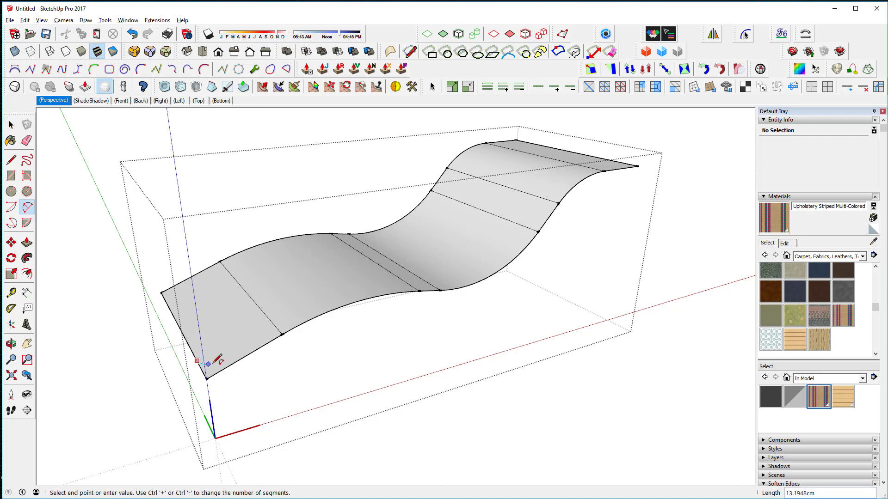
pyautogui.click(244, 357)
pyautogui.doubleClick(178, 294)
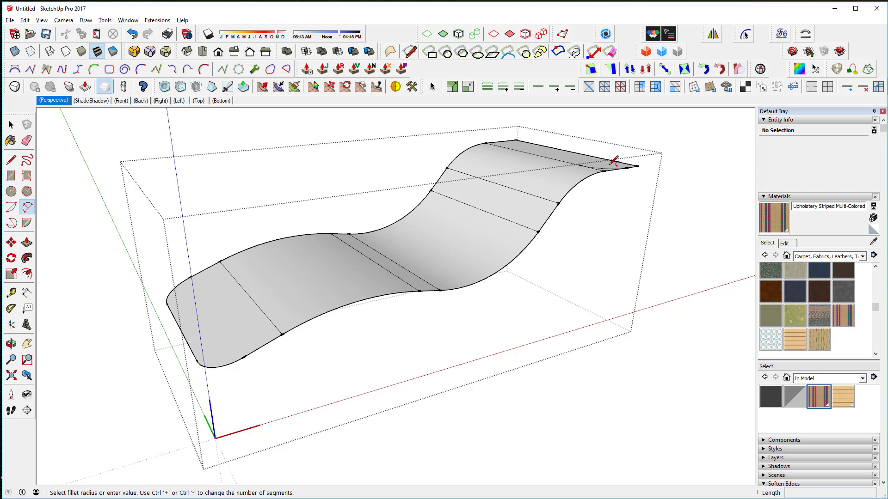
pyautogui.moveTo(572, 152); pyautogui.dragTo(551, 253, button='middle')
pyautogui.doubleClick(632, 164)
pyautogui.moveTo(636, 160); pyautogui.dragTo(573, 165, button='middle')
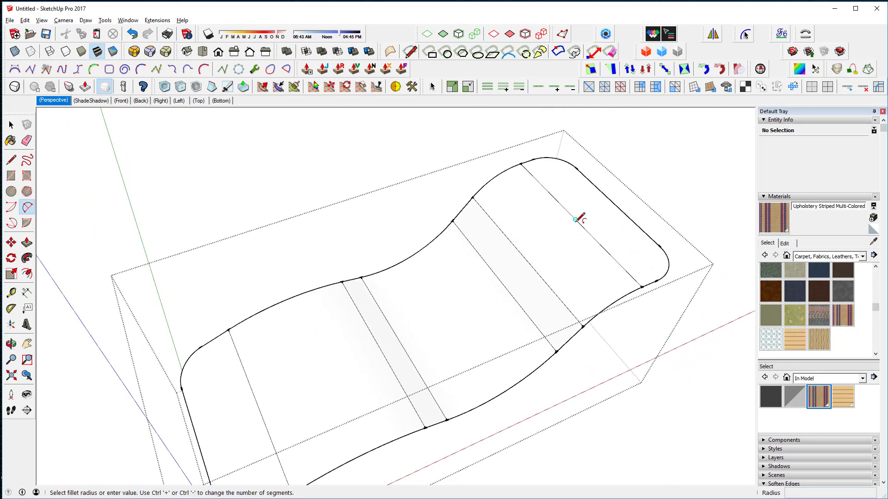
# - Select the whole curved surface, thicken it downward into a solid slab with Joint Push Pull, and leave the component
pyautogui.moveTo(581, 217); pyautogui.dragTo(546, 198, button='middle')
pyautogui.moveTo(557, 240); pyautogui.dragTo(557, 190, button='middle')
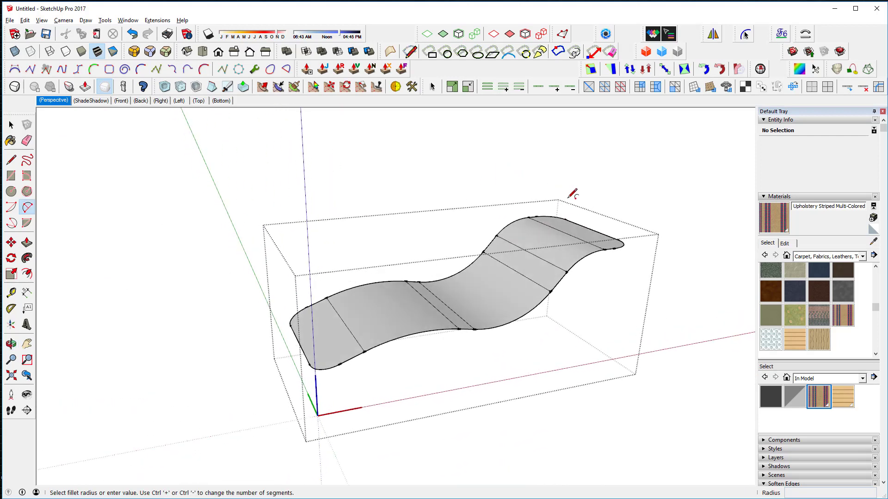
pyautogui.press('space')
pyautogui.tripleClick(525, 264)
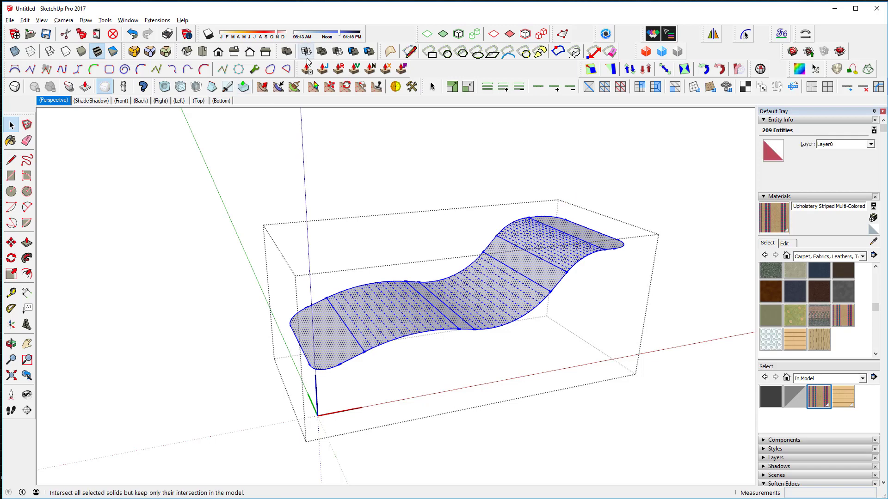
pyautogui.click(306, 68)
pyautogui.moveTo(523, 278); pyautogui.dragTo(502, 301)
pyautogui.click(9, 124)
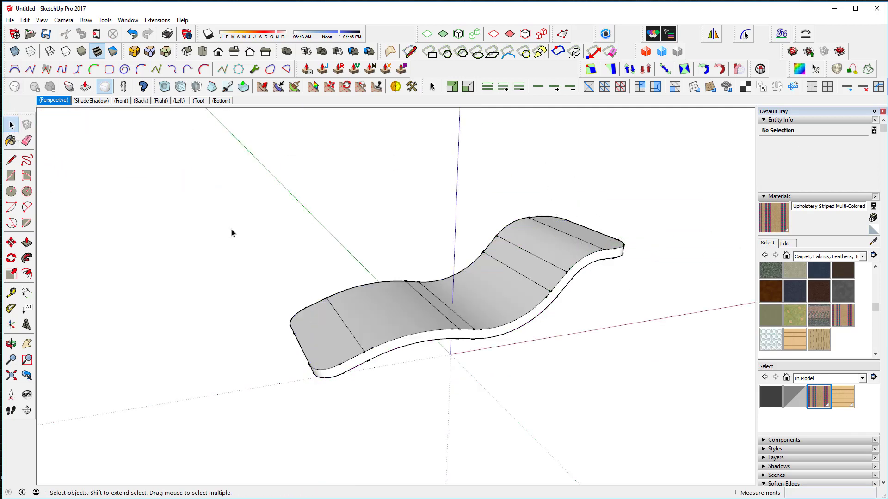
# - Paint the whole lounge component with the Upholstery Striped Multi-Colored material
pyautogui.moveTo(231, 233); pyautogui.dragTo(293, 252, button='middle')
pyautogui.click(386, 312)
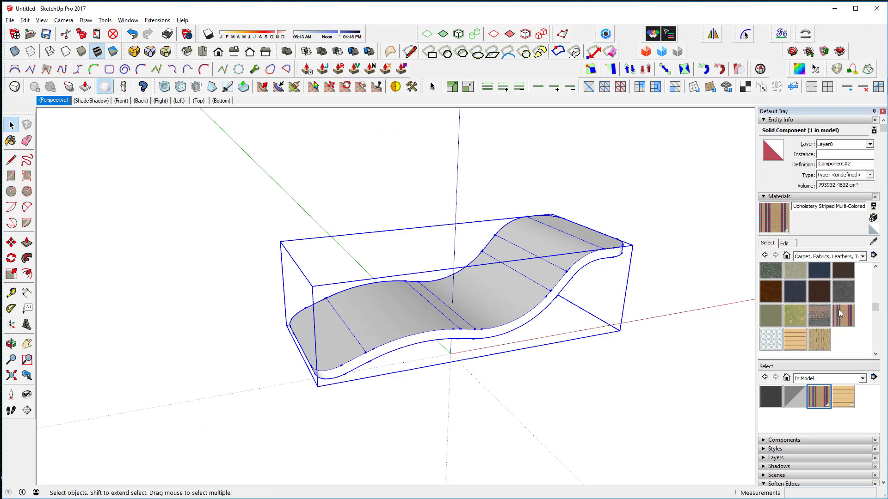
pyautogui.click(839, 309)
pyautogui.click(548, 243)
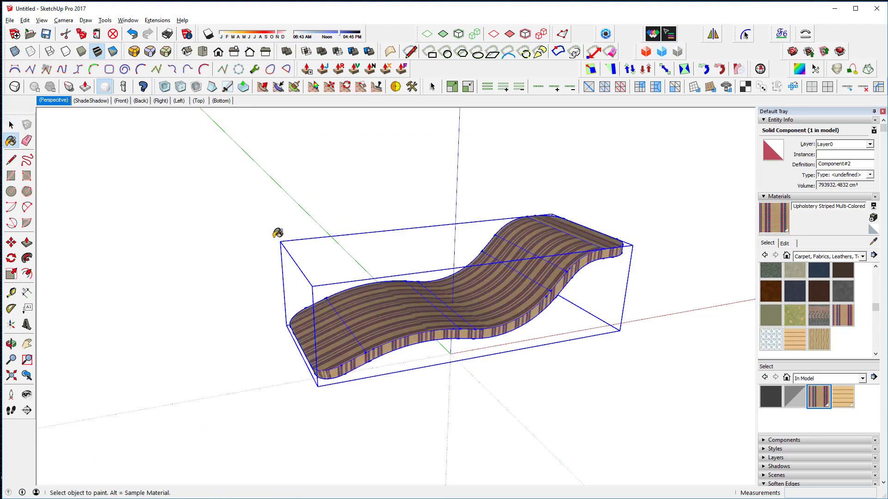
# - Examine how the striped upholstery runs over the lounge's curved top and sides from several angles
pyautogui.moveTo(278, 233); pyautogui.dragTo(698, 311, button='middle')
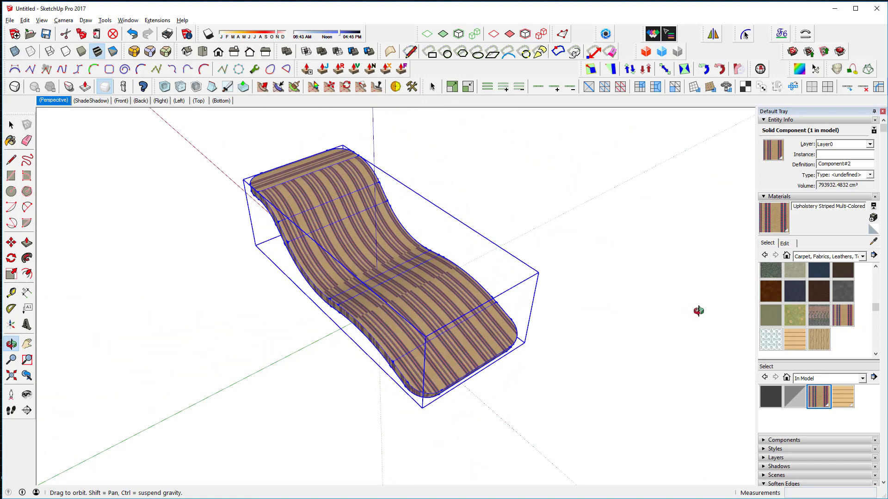
pyautogui.press('e')
pyautogui.press('space')
pyautogui.scroll(1, 328, 218)
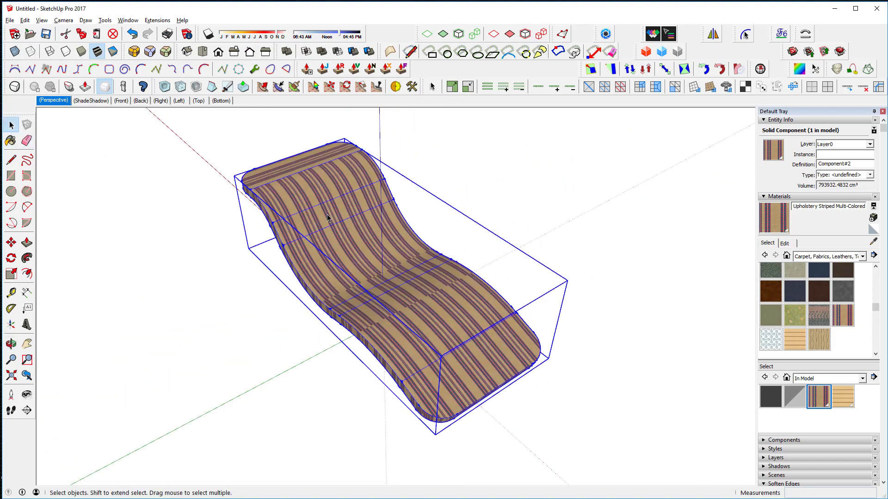
pyautogui.click(487, 212)
pyautogui.moveTo(445, 300)
pyautogui.mouseDown(button='middle')
pyautogui.moveTo(509, 451)
pyautogui.moveTo(356, 198)
pyautogui.moveTo(150, 265)
pyautogui.moveTo(56, 273)
pyautogui.moveTo(405, 310)
pyautogui.moveTo(449, 293)
pyautogui.moveTo(598, 313)
pyautogui.moveTo(710, 289)
pyautogui.moveTo(453, 290)
pyautogui.mouseUp(button='middle')
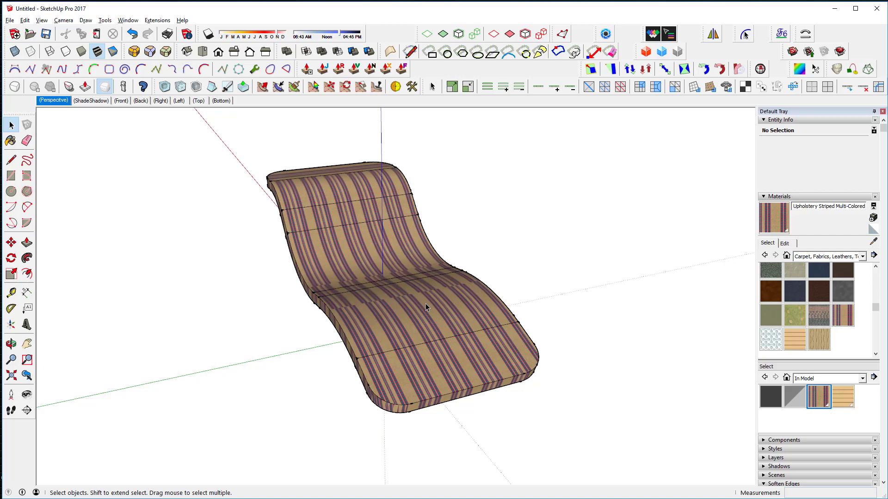
pyautogui.moveTo(494, 308); pyautogui.dragTo(624, 22, button='middle')
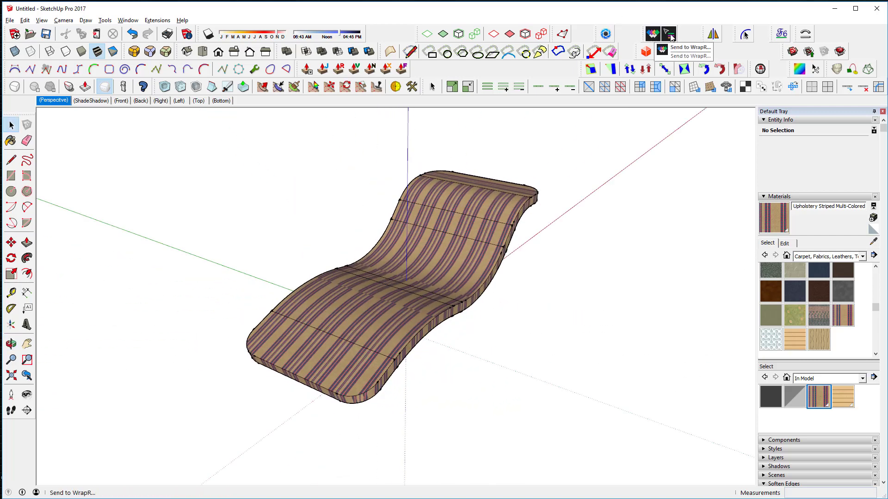
pyautogui.click(445, 278)
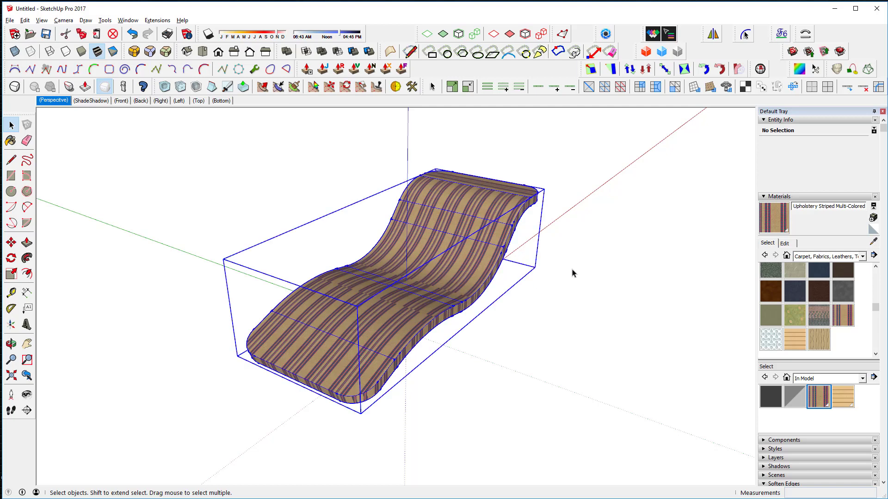
pyautogui.moveTo(573, 272); pyautogui.dragTo(473, 253, button='middle')
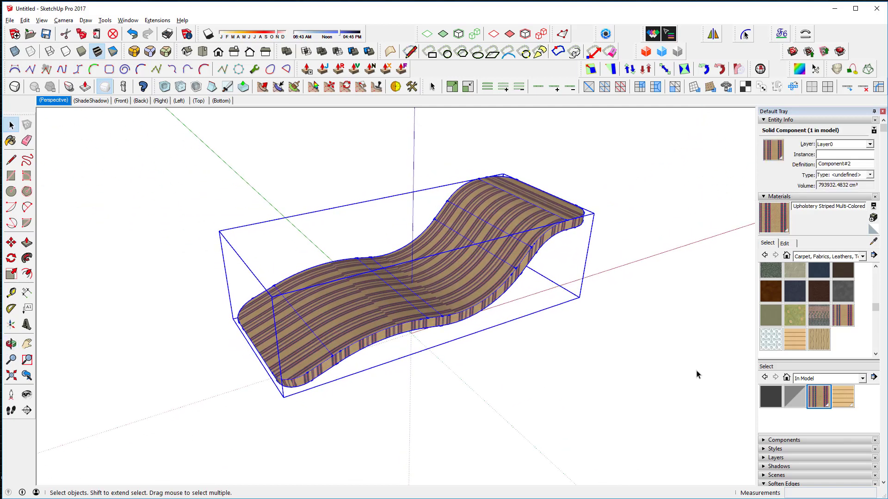
pyautogui.click(765, 441)
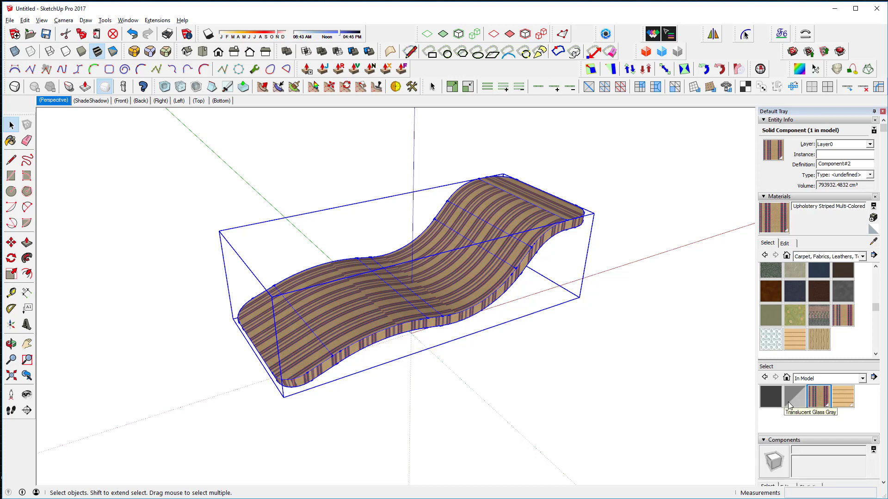
pyautogui.click(775, 351)
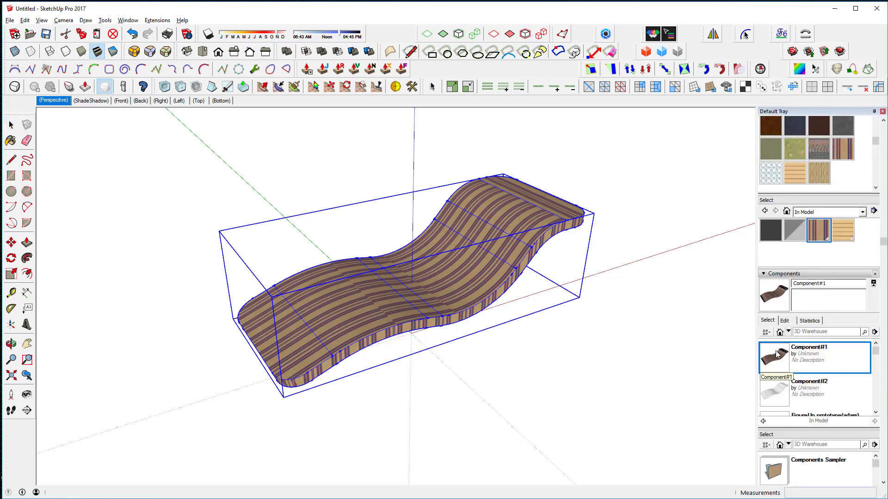
pyautogui.click(786, 398)
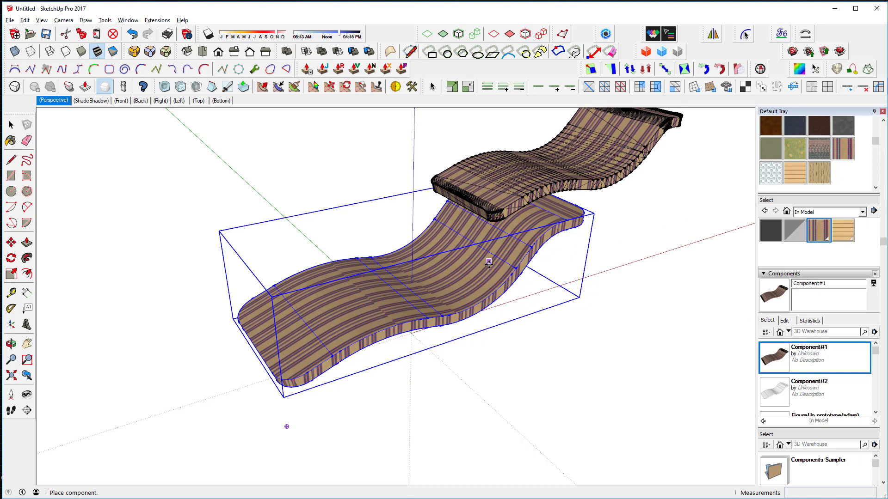
pyautogui.press('Escape')
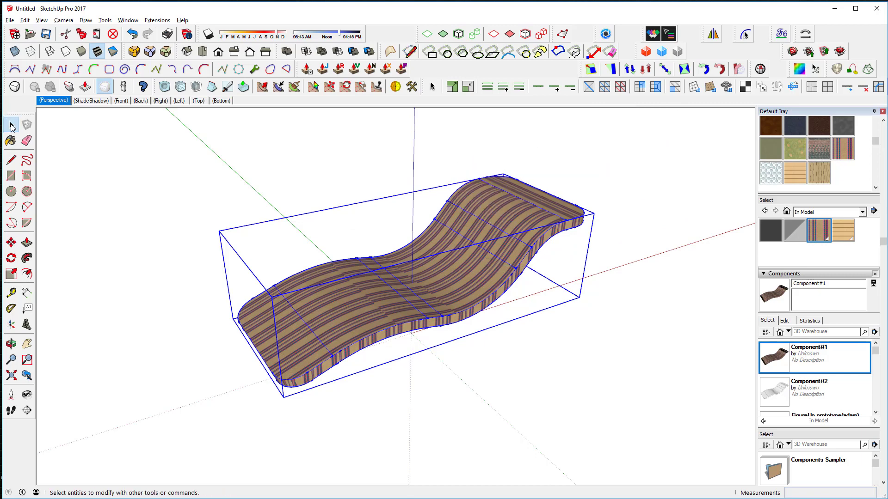
pyautogui.scroll(-1, 367, 247)
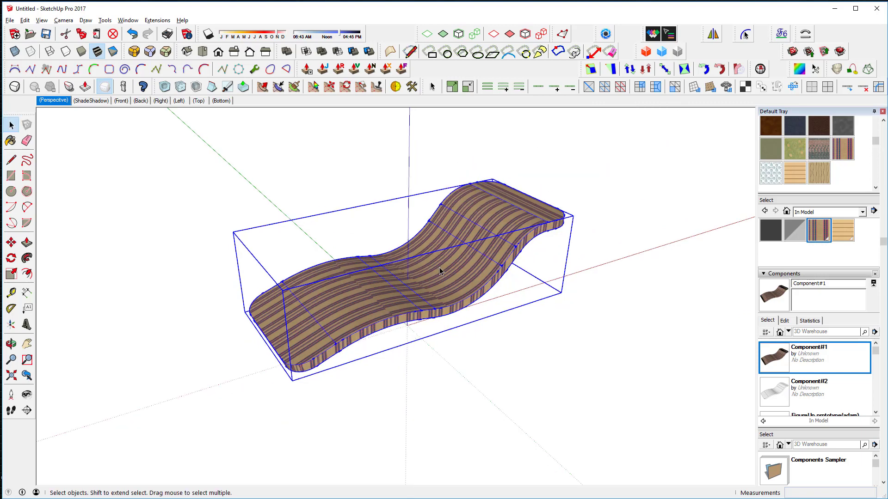
pyautogui.scroll(1, 440, 267)
pyautogui.moveTo(439, 267); pyautogui.dragTo(438, 278, button='middle')
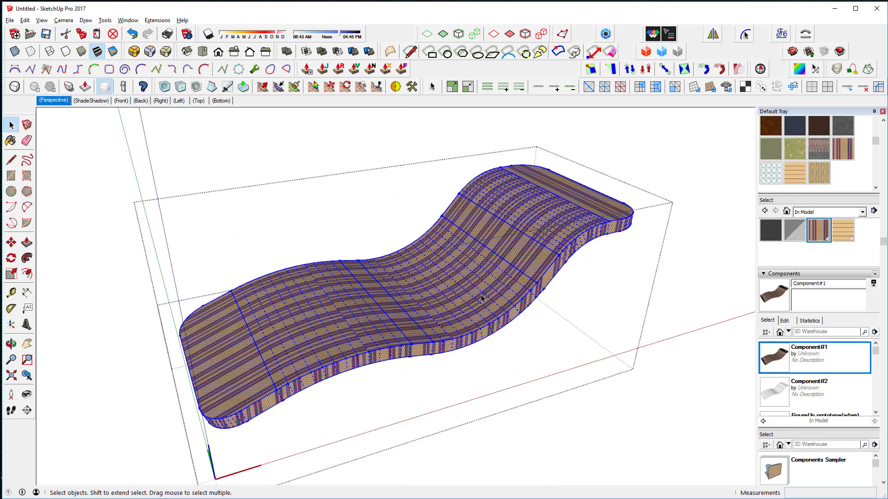
pyautogui.click(669, 260)
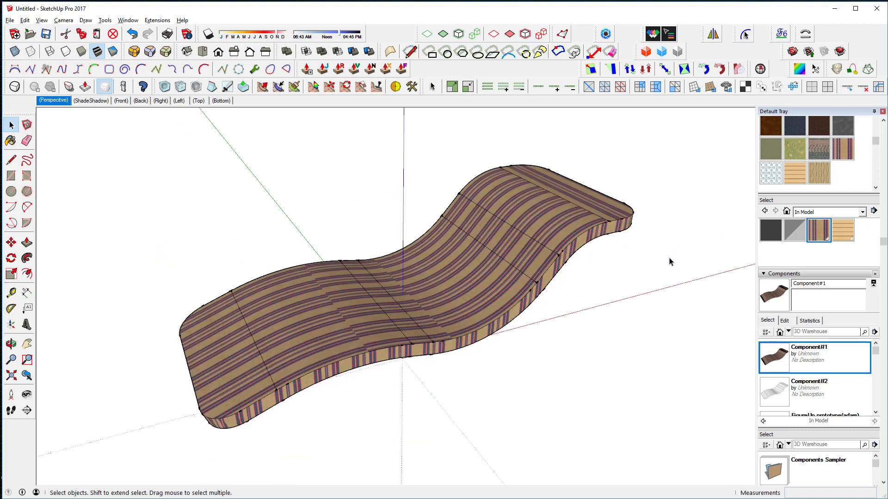
# - Strip the striped upholstery from the lounge component by returning it to the Default material
pyautogui.moveTo(573, 268); pyautogui.dragTo(452, 254, button='middle')
pyautogui.click(453, 258)
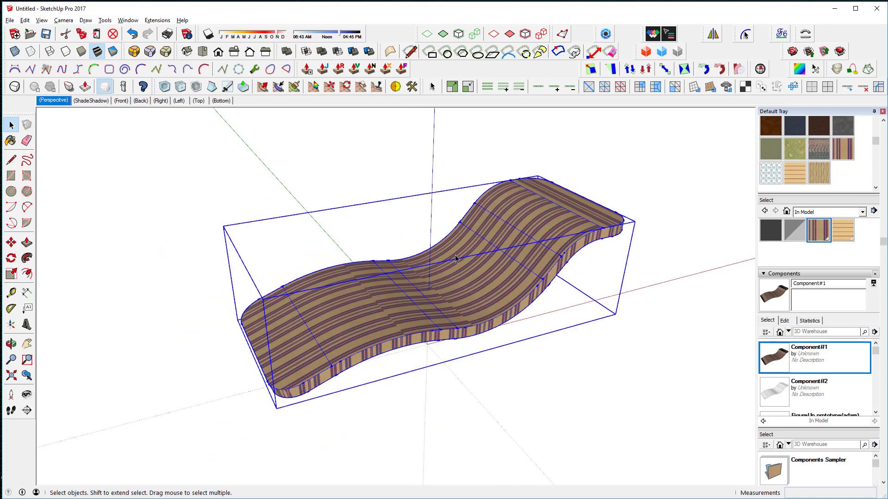
pyautogui.tripleClick(457, 254)
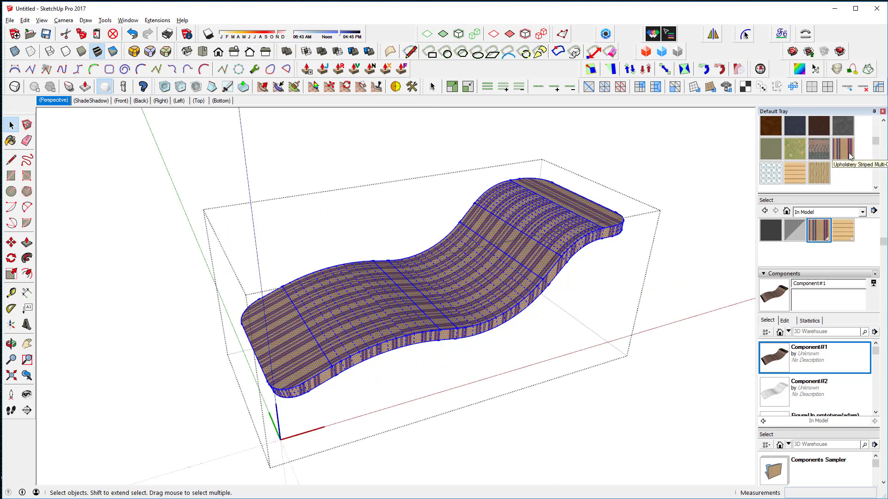
pyautogui.scroll(5, 852, 181)
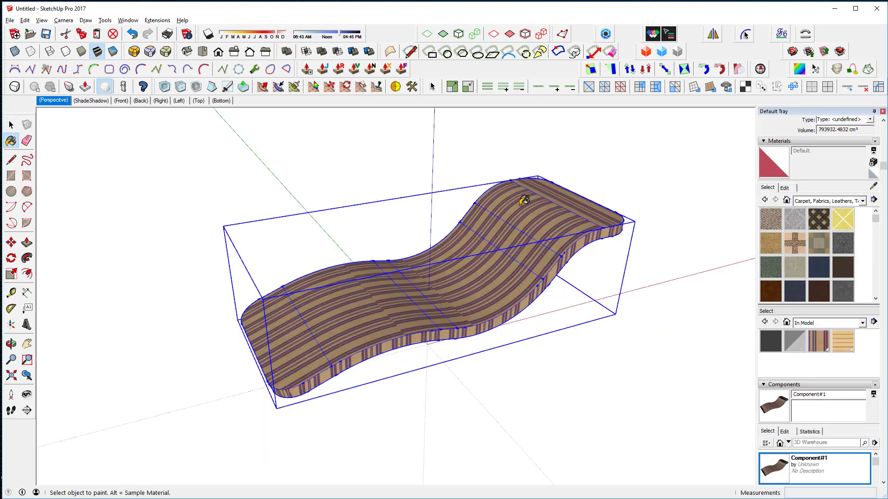
pyautogui.click(521, 206)
pyautogui.click(11, 125)
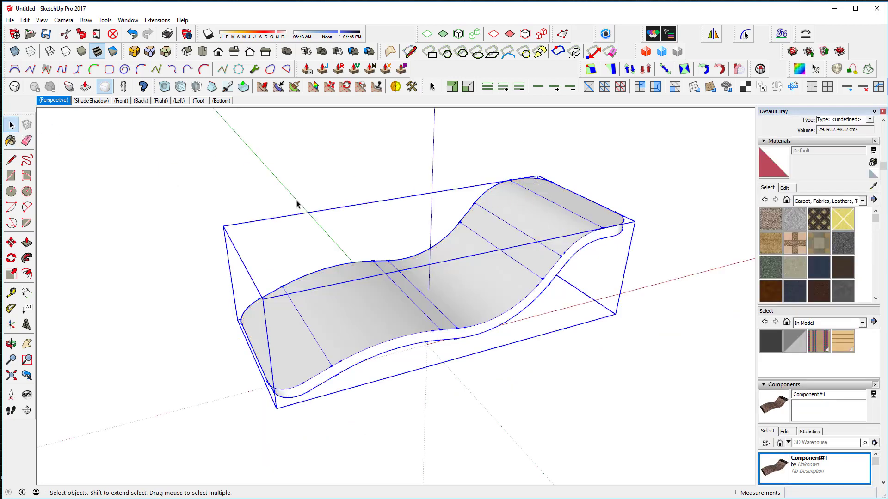
# - Select all the geometry inside the lounge component and triangulate the selected faces
pyautogui.click(364, 229)
pyautogui.click(496, 253)
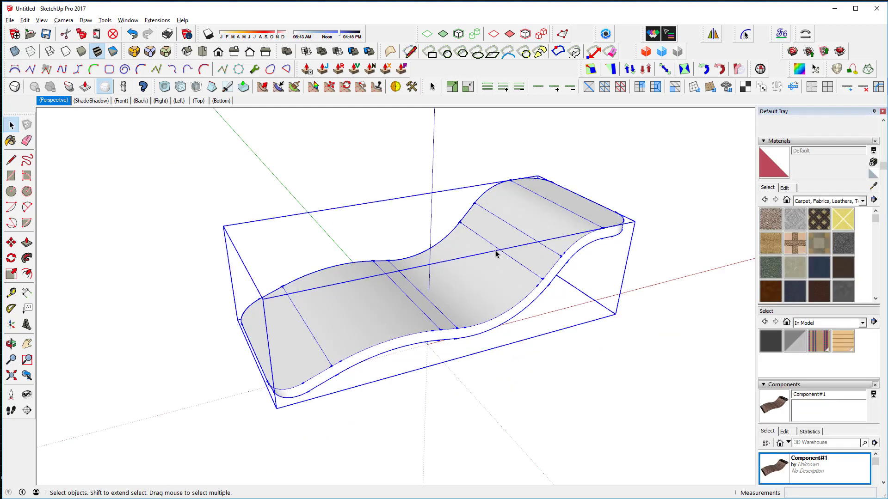
pyautogui.tripleClick(495, 252)
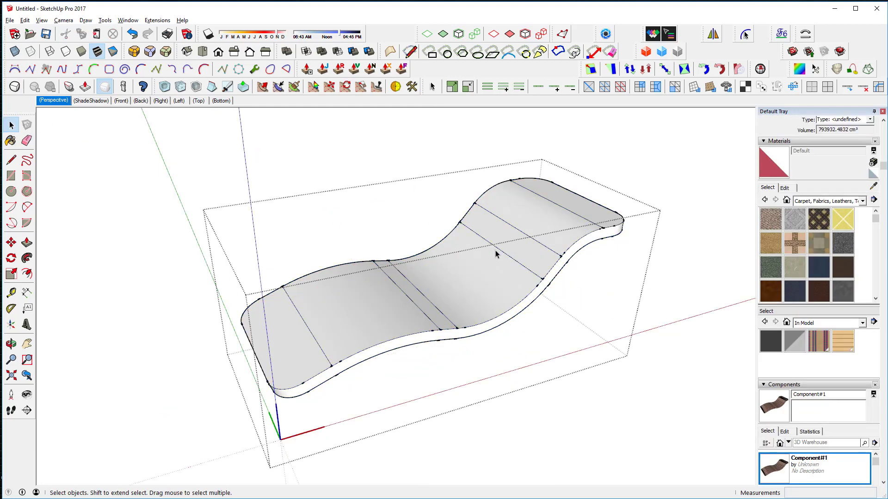
pyautogui.click(155, 22)
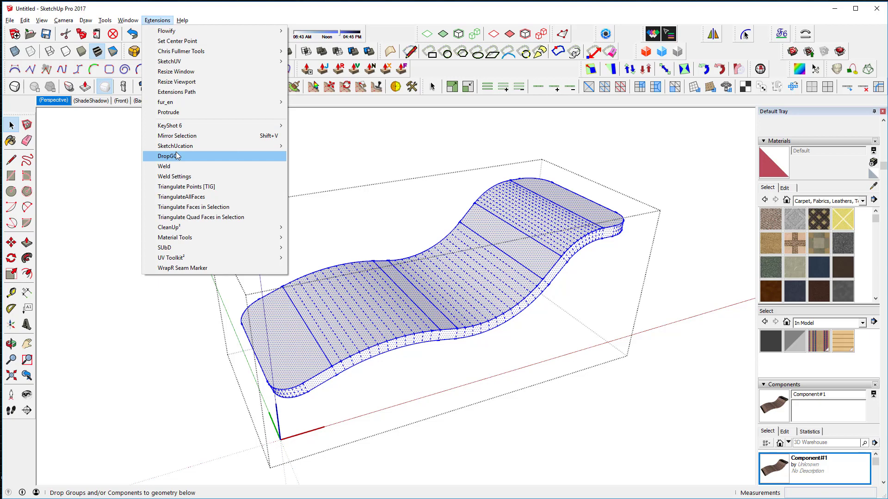
pyautogui.click(175, 209)
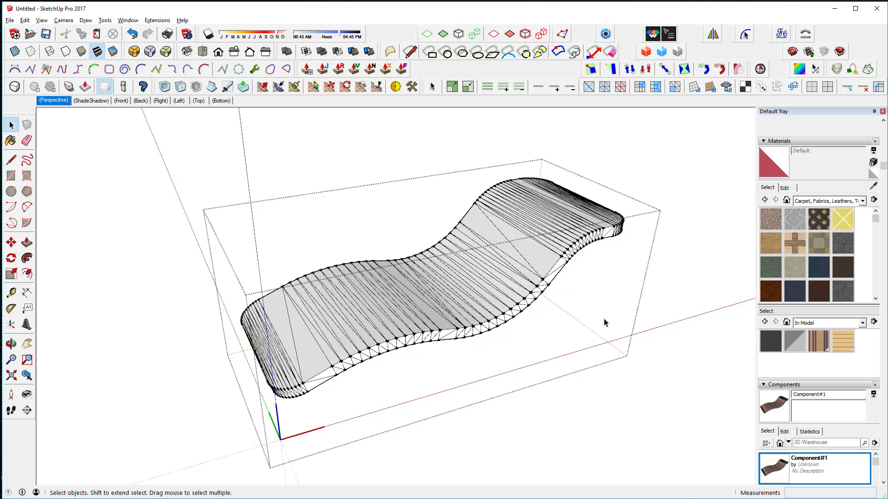
# - Soften all the triangulated edges at an angle between normals of 18.3 degrees, with smooth normals and soften coplanar on
pyautogui.tripleClick(503, 240)
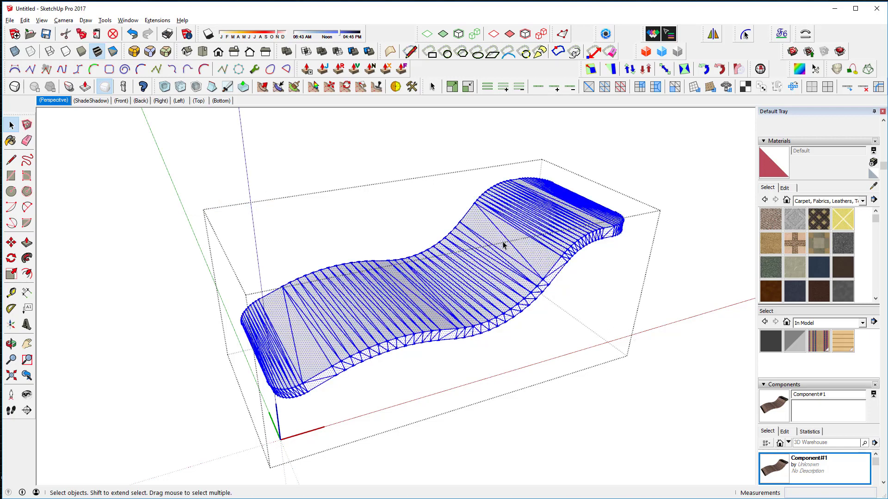
pyautogui.scroll(-5, 853, 357)
pyautogui.scroll(-4, 854, 357)
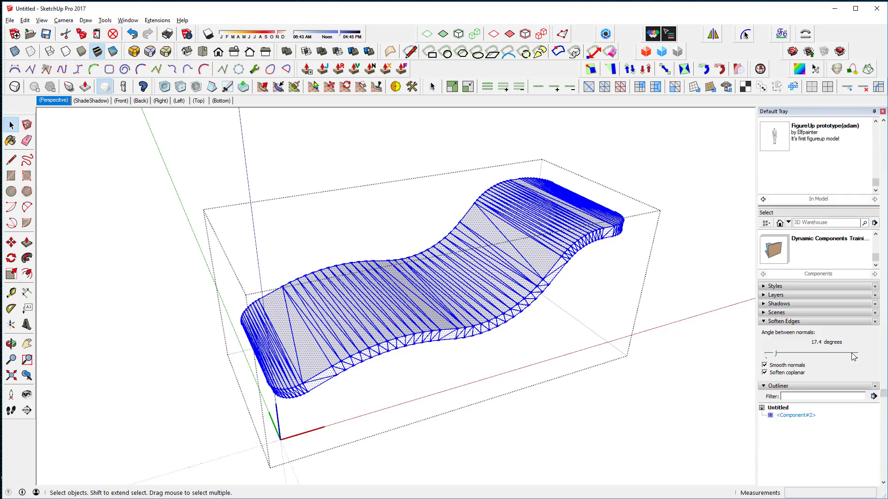
pyautogui.moveTo(776, 355); pyautogui.dragTo(777, 354)
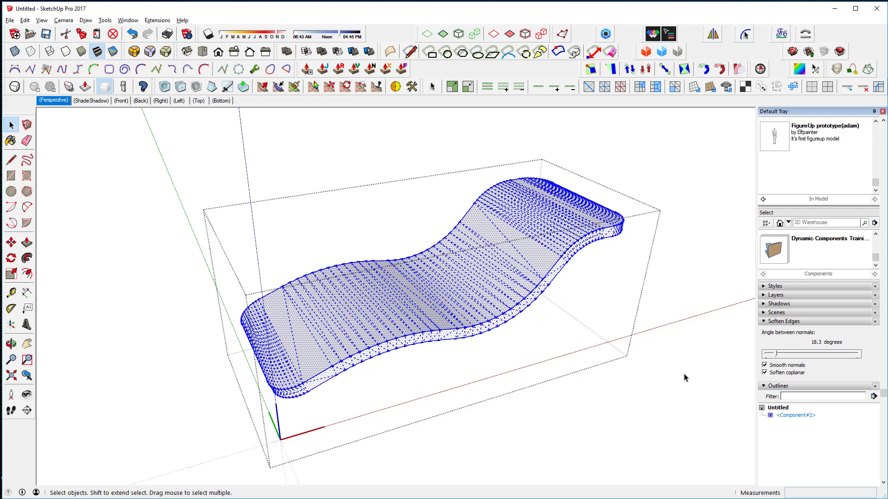
pyautogui.click(590, 335)
# - Paint all the faces inside the lounge component with the in-model Upholstery Striped Multi-Colored material
pyautogui.press('o')
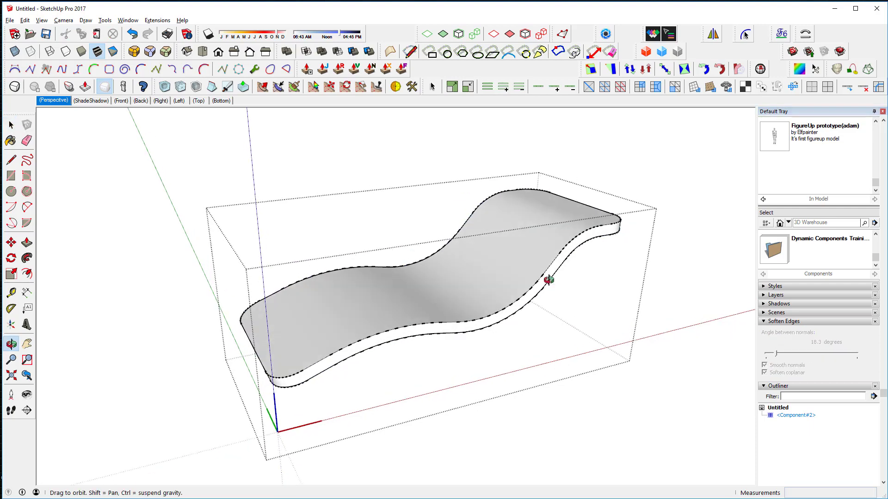
pyautogui.moveTo(549, 279); pyautogui.dragTo(580, 342)
pyautogui.press('space')
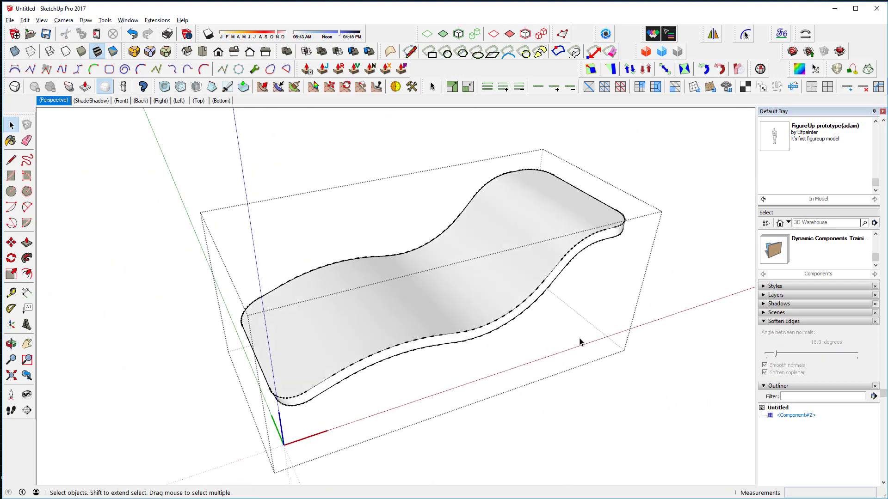
pyautogui.click(664, 269)
pyautogui.tripleClick(553, 228)
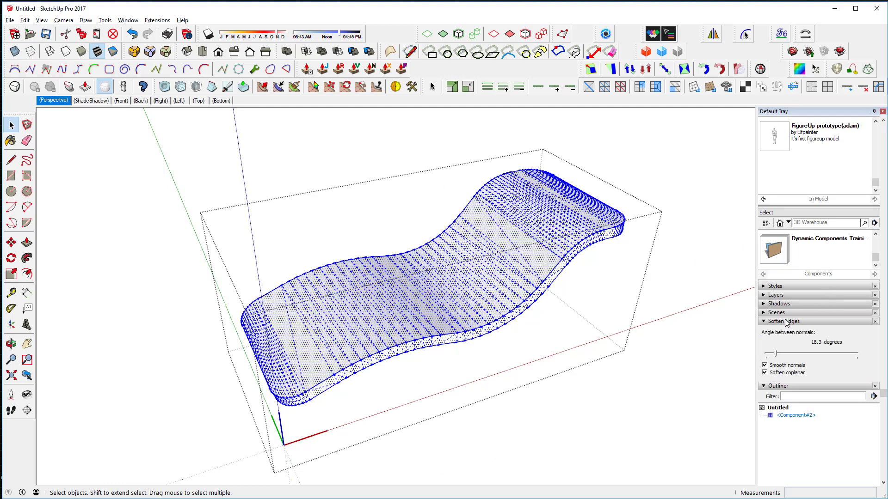
pyautogui.scroll(3, 786, 322)
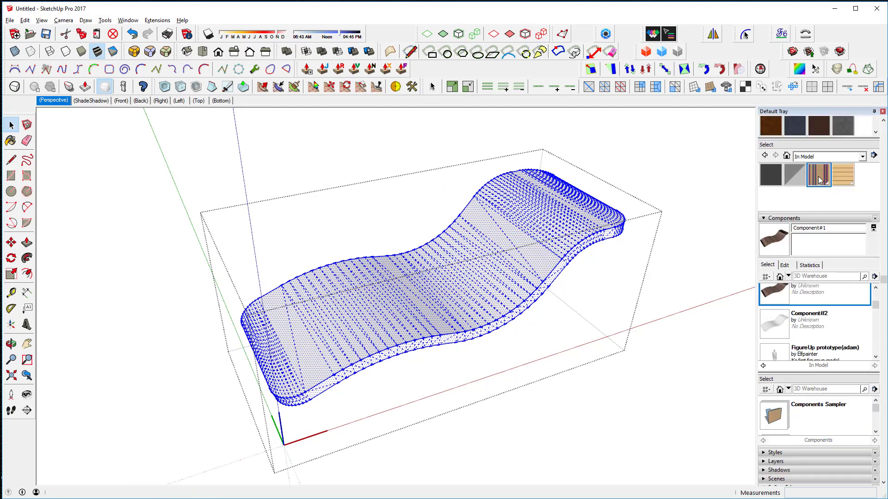
pyautogui.click(818, 174)
pyautogui.click(525, 243)
pyautogui.click(10, 127)
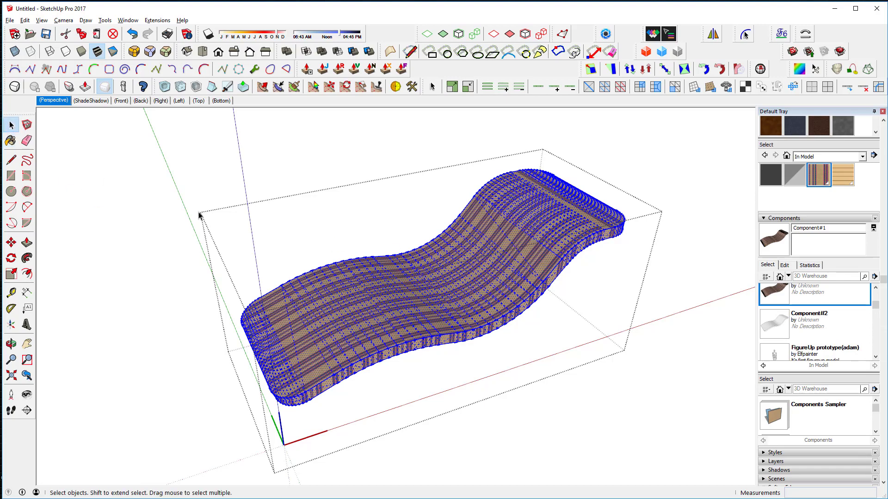
pyautogui.click(268, 242)
pyautogui.moveTo(268, 242); pyautogui.dragTo(396, 254, button='middle')
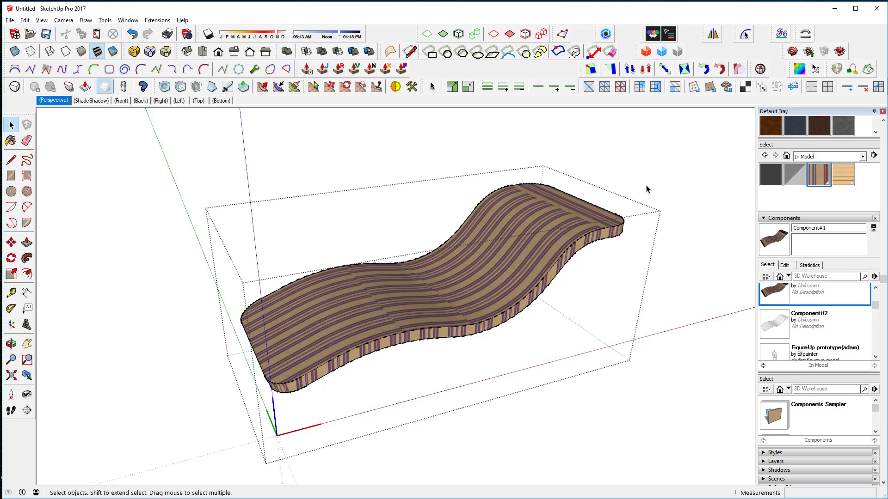
# - Begin a WrapR seam path on the lounge's upper edge at the raised end and trace it along one long side to the low end
pyautogui.scroll(1, 615, 166)
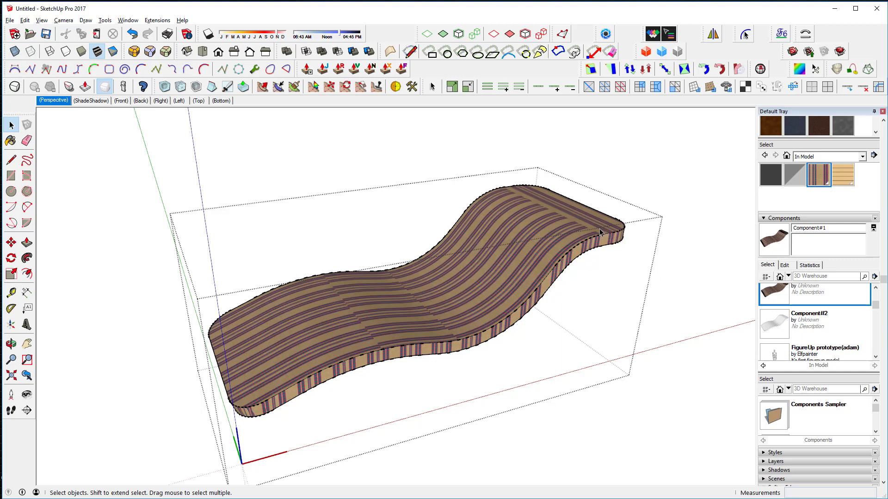
pyautogui.click(671, 37)
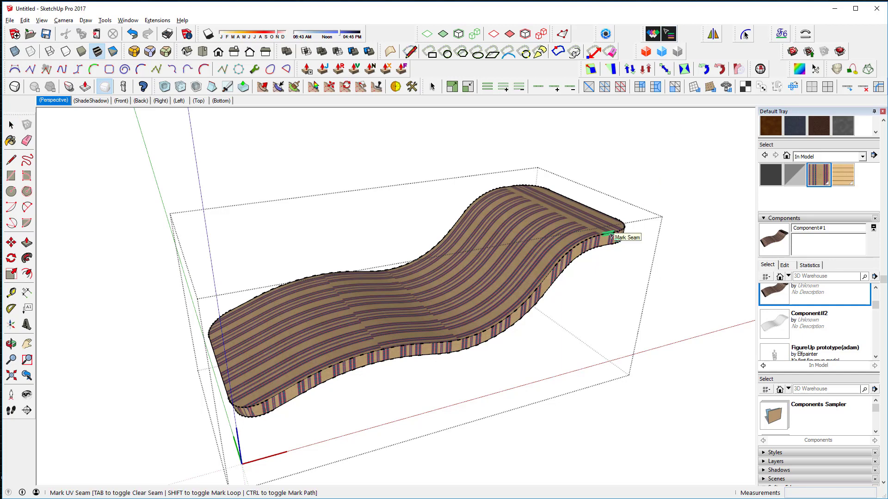
pyautogui.press('ctrl')
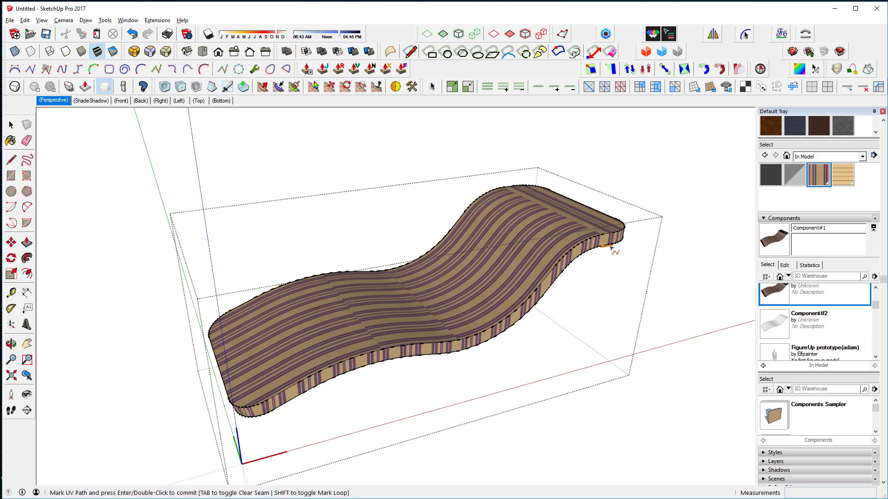
pyautogui.click(611, 235)
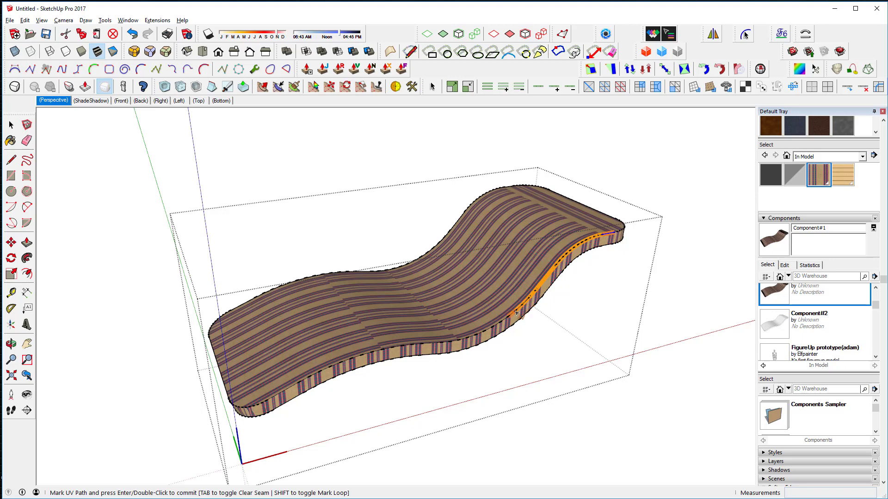
pyautogui.click(438, 343)
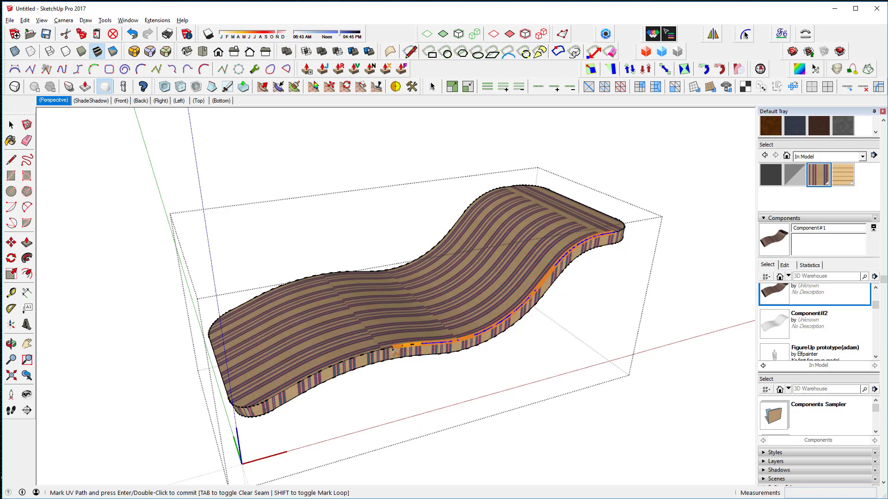
pyautogui.click(355, 361)
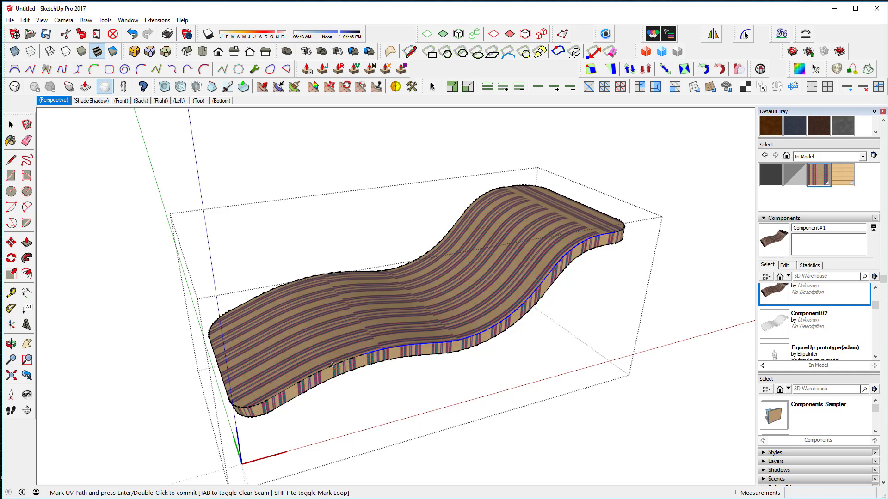
pyautogui.click(295, 384)
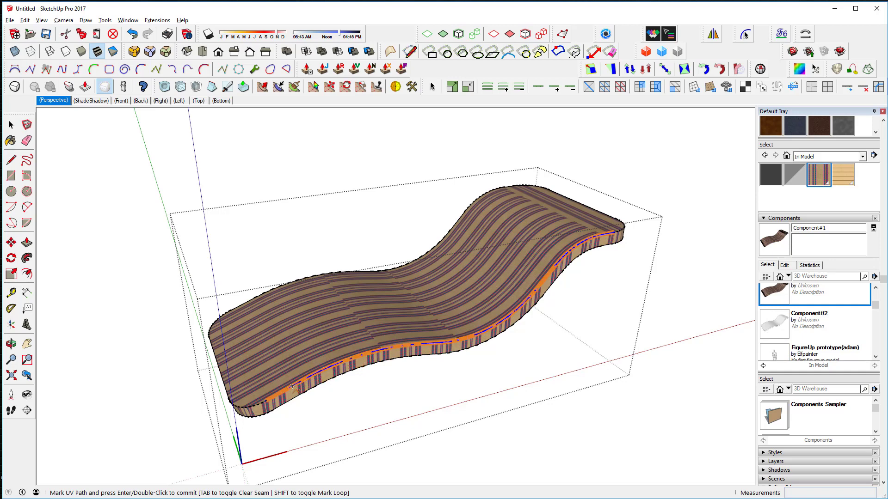
pyautogui.moveTo(292, 387); pyautogui.dragTo(415, 408, button='middle')
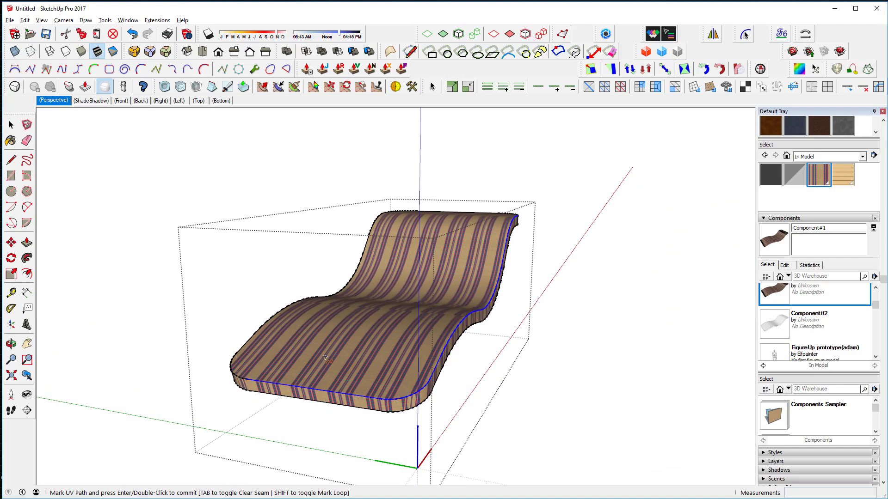
pyautogui.moveTo(391, 400); pyautogui.dragTo(518, 354, button='middle')
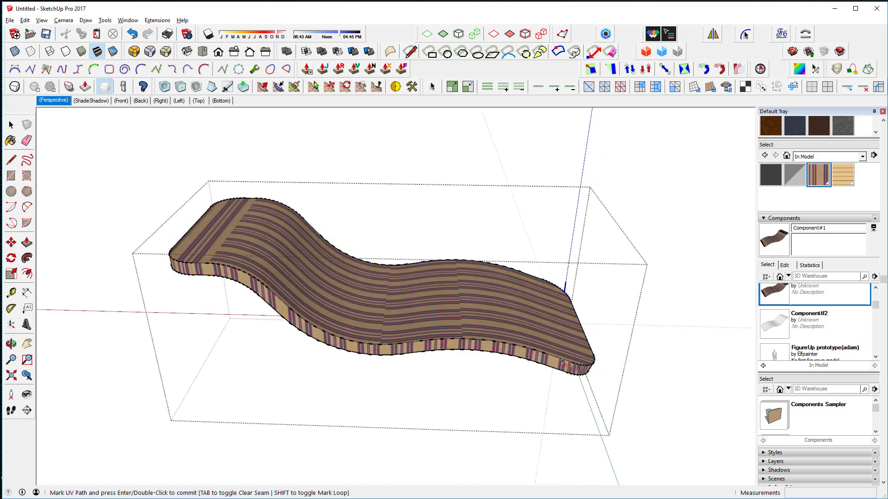
# - Continue the upper-edge path along the other long side, close it across the raised end, and commit it as a UV seam
pyautogui.click(451, 340)
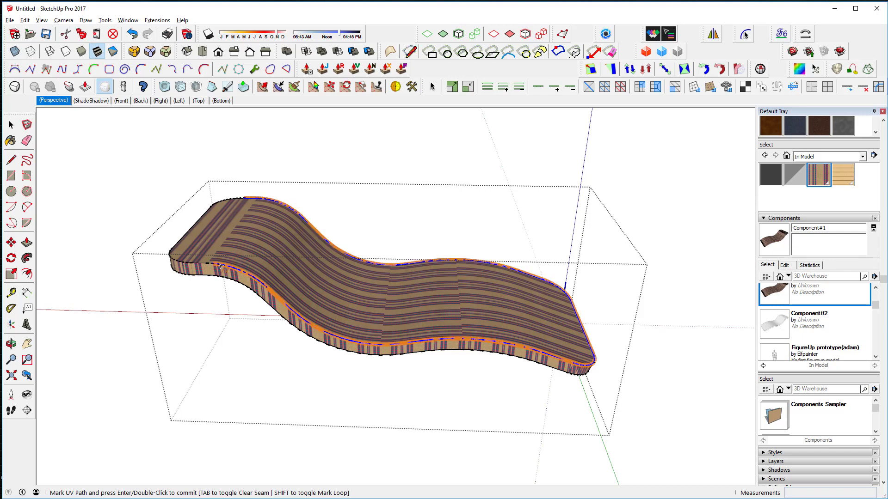
pyautogui.moveTo(315, 273); pyautogui.dragTo(485, 283, button='middle')
pyautogui.click(384, 362)
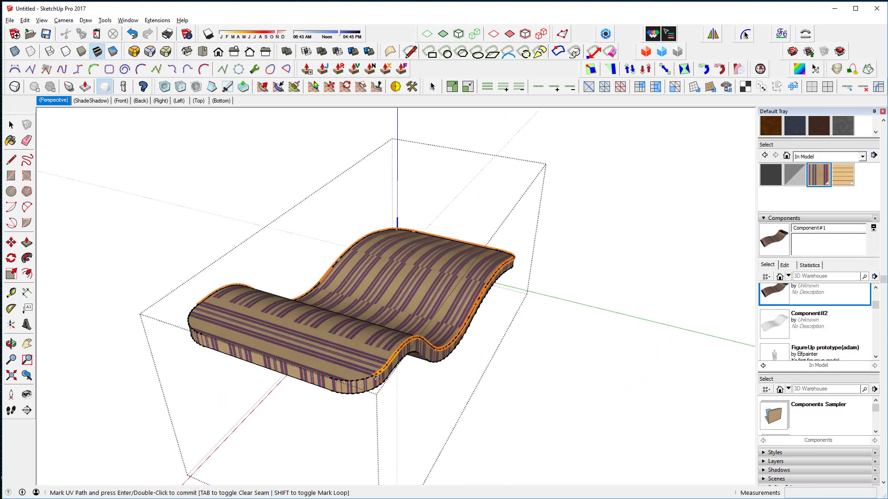
pyautogui.click(373, 376)
pyautogui.click(328, 378)
pyautogui.moveTo(336, 370); pyautogui.dragTo(658, 354, button='middle')
pyautogui.click(562, 356)
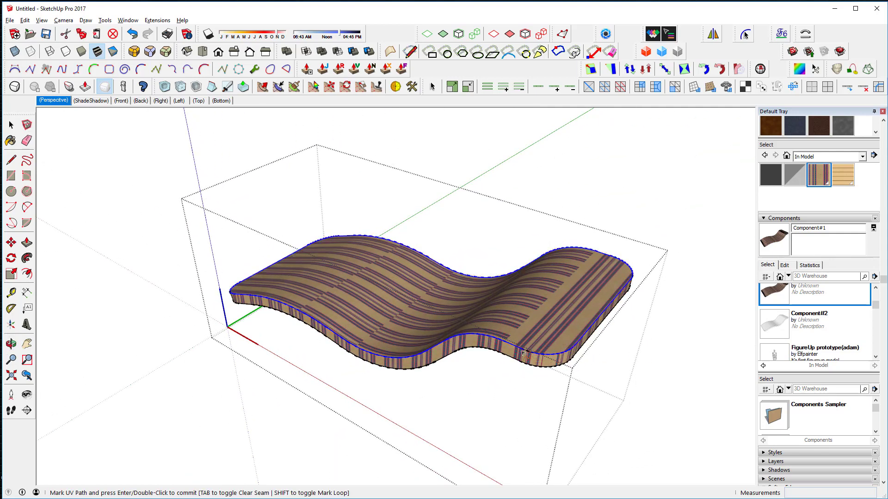
pyautogui.moveTo(549, 314); pyautogui.dragTo(626, 340, button='middle')
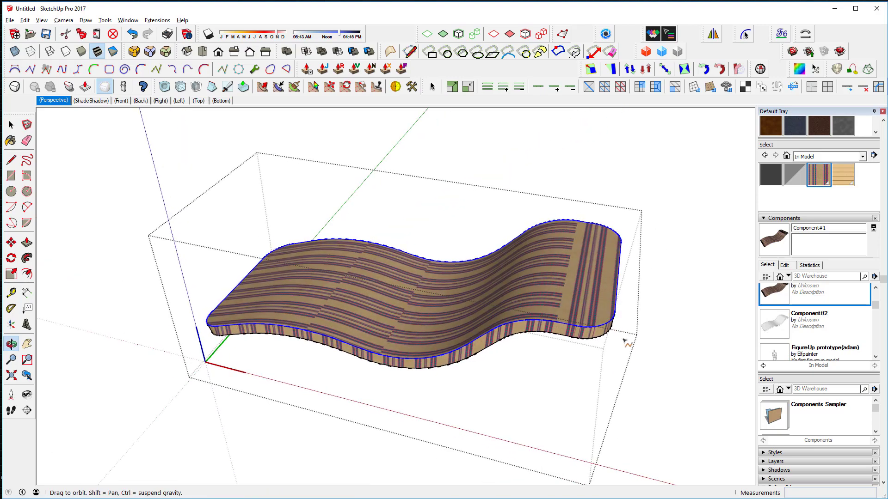
pyautogui.click(572, 327)
# - Try to mark a seam path along the lounge's lower edge from the raised end's corner, working from the underside
pyautogui.moveTo(497, 267); pyautogui.dragTo(261, 157, button='middle')
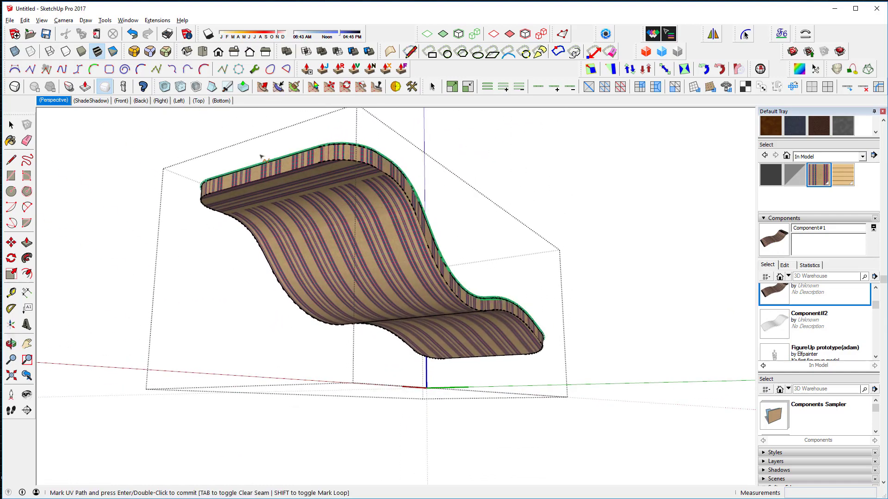
pyautogui.click(360, 162)
pyautogui.click(403, 193)
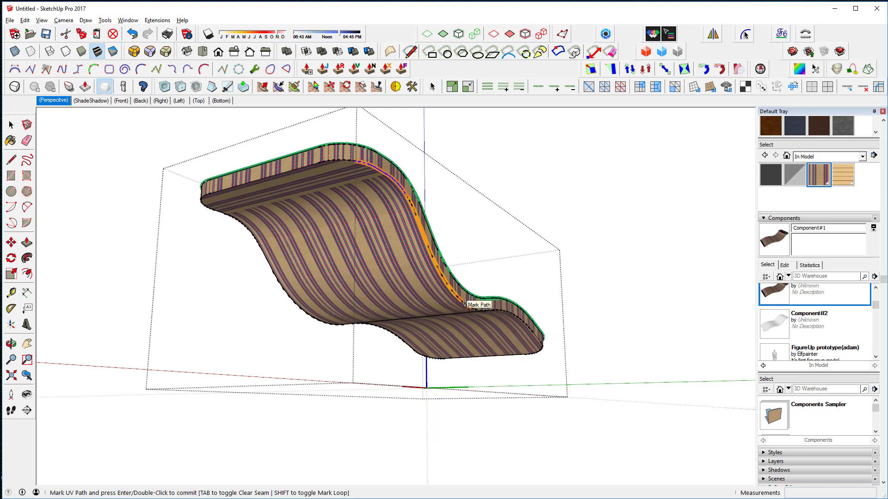
pyautogui.moveTo(481, 313); pyautogui.dragTo(442, 279, button='middle')
pyautogui.click(443, 280)
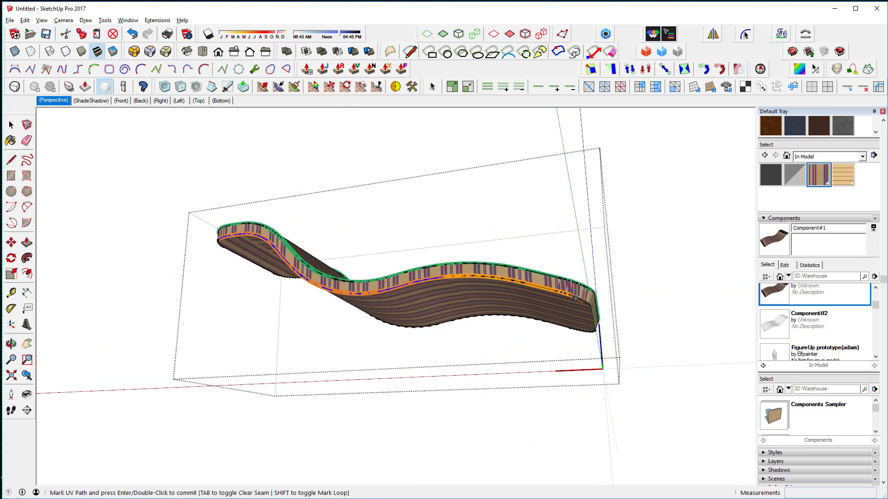
pyautogui.moveTo(605, 311); pyautogui.dragTo(342, 211, button='middle')
# - Try to close the lower-edge seam path at the rounded corner of the raised end
pyautogui.scroll(2, 343, 211)
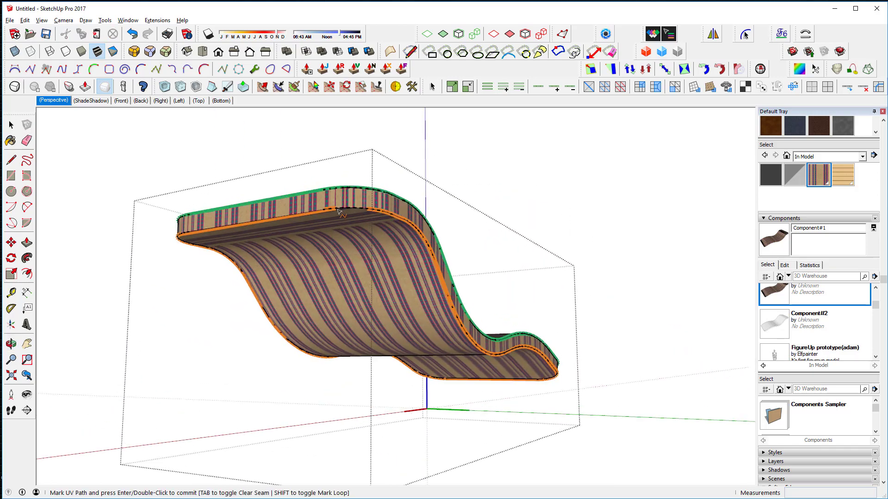
pyautogui.moveTo(358, 214); pyautogui.dragTo(336, 191, button='middle')
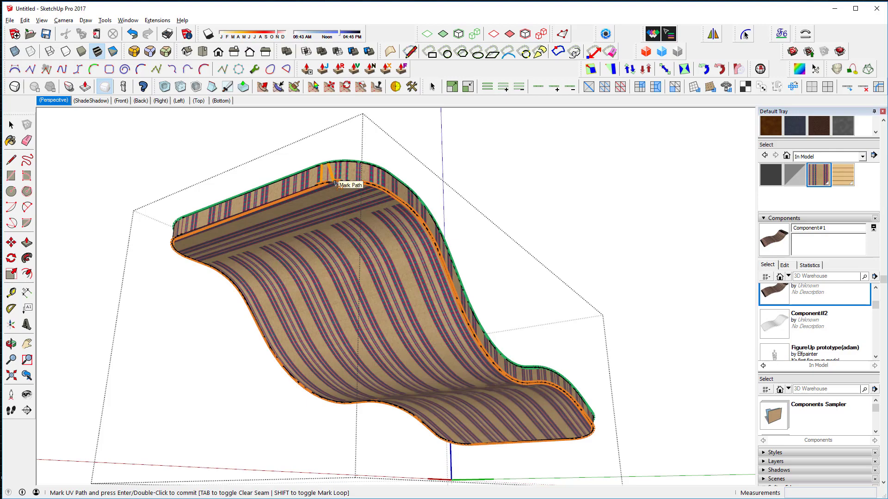
pyautogui.scroll(6, 334, 183)
pyautogui.moveTo(335, 185); pyautogui.dragTo(363, 172, button='middle')
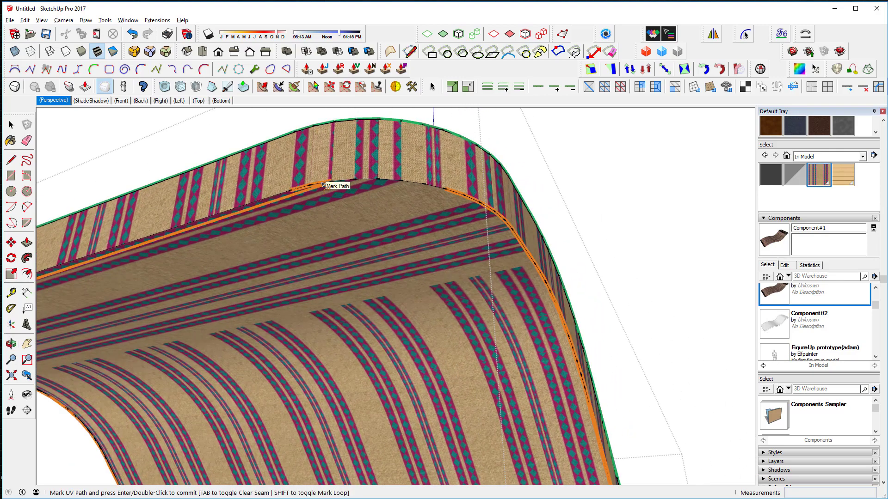
pyautogui.scroll(-2, 324, 186)
pyautogui.scroll(-2, 338, 186)
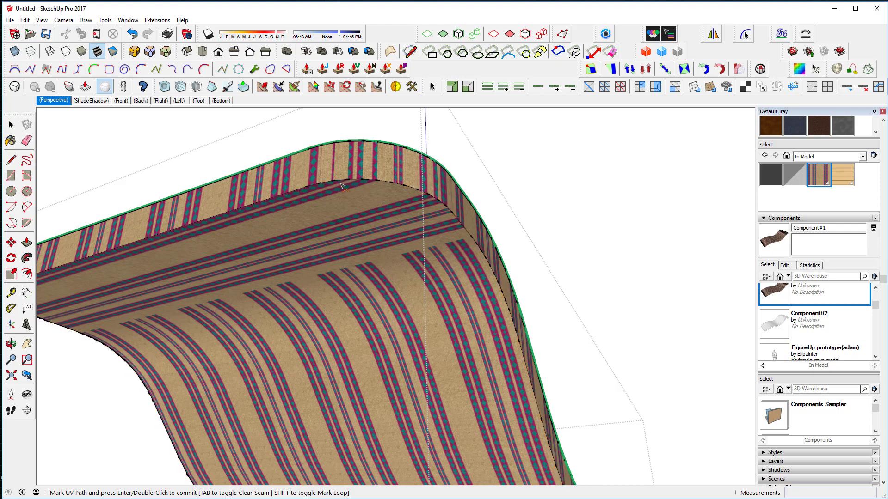
pyautogui.scroll(3, 310, 189)
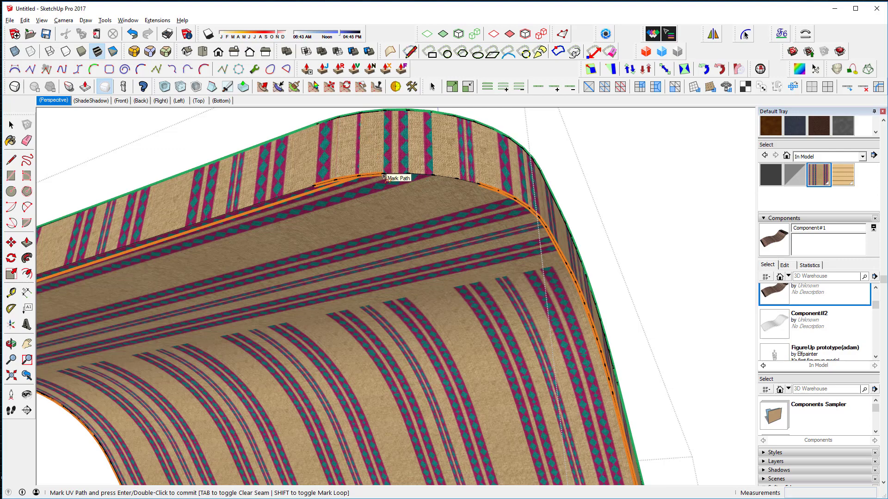
pyautogui.press('shift')
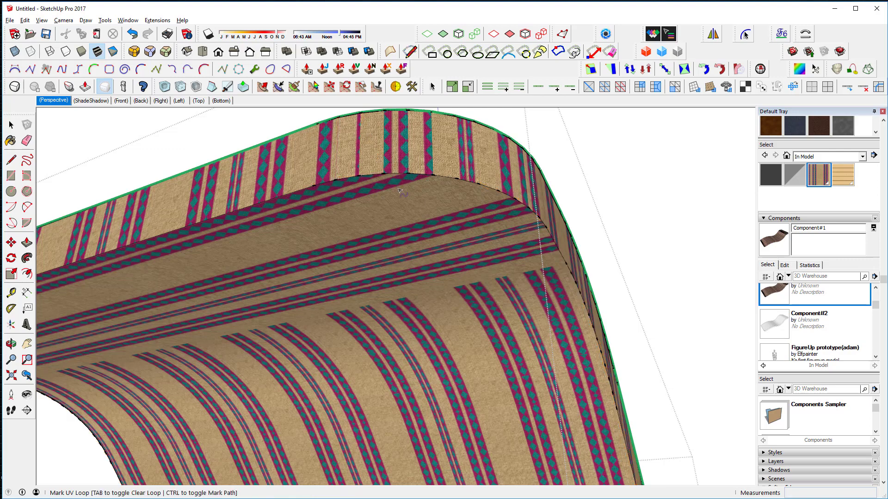
pyautogui.press('ctrl')
# - Start a new seam path on the lower edge at the raised end's rounded corner and trace it along the side around the low end
pyautogui.click(429, 176)
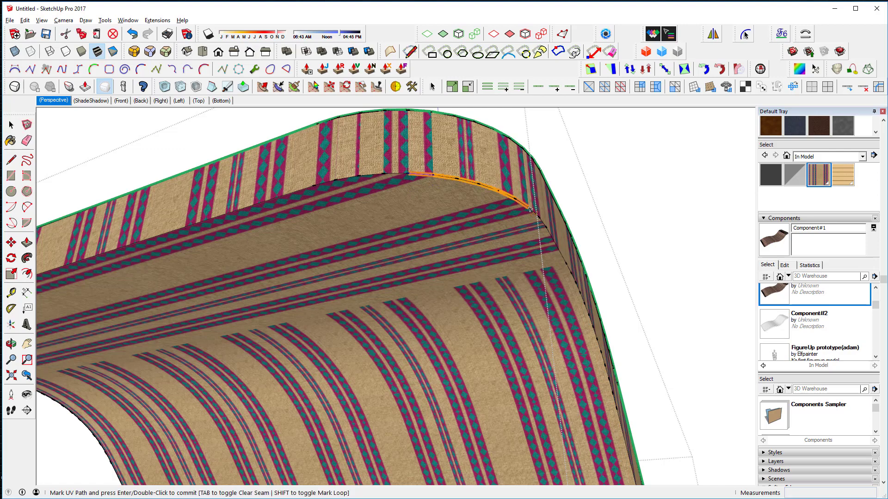
pyautogui.scroll(-2, 555, 234)
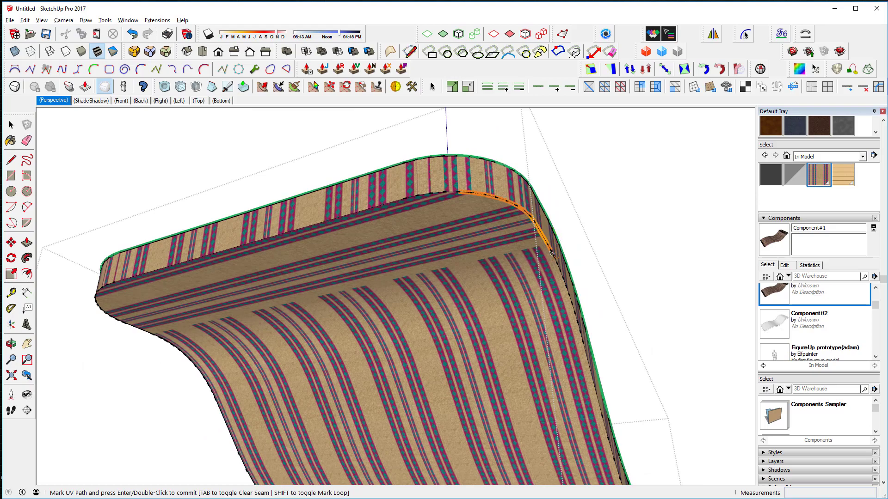
pyautogui.scroll(-2, 481, 231)
pyautogui.moveTo(481, 231); pyautogui.dragTo(174, 254, button='middle')
pyautogui.moveTo(401, 287); pyautogui.dragTo(266, 190, button='middle')
pyautogui.scroll(-3, 610, 269)
pyautogui.press('ctrl')
pyautogui.click(230, 161)
pyautogui.moveTo(531, 359); pyautogui.dragTo(397, 236, button='middle')
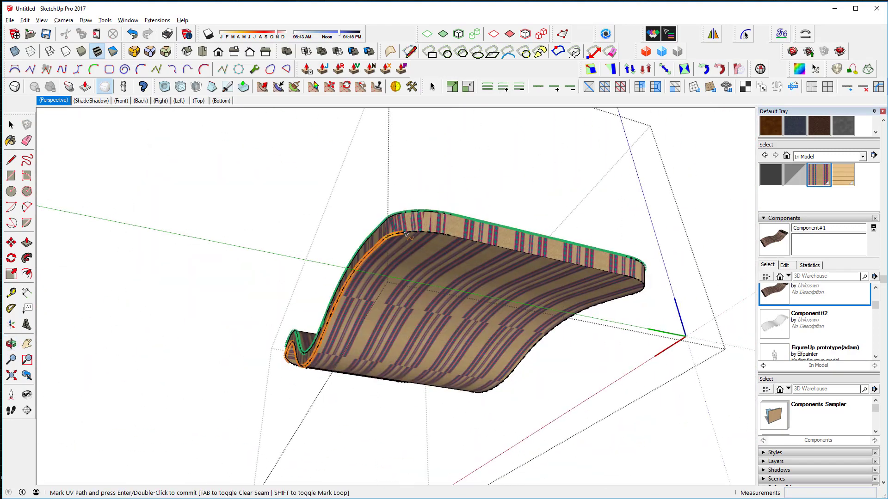
# - Mark the remaining lower-edge gap across the raised end and its rounded corners, and commit the path as a UV seam
pyautogui.moveTo(624, 277); pyautogui.dragTo(377, 220, button='middle')
pyautogui.moveTo(483, 217); pyautogui.dragTo(419, 223, button='middle')
pyautogui.moveTo(555, 194); pyautogui.dragTo(455, 204, button='middle')
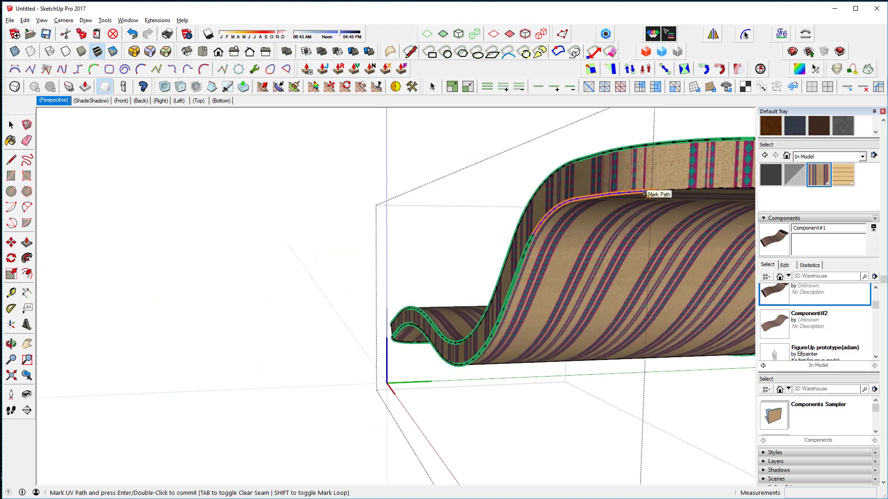
pyautogui.moveTo(578, 227); pyautogui.dragTo(330, 259, button='middle')
pyautogui.moveTo(640, 300); pyautogui.dragTo(407, 259, button='middle')
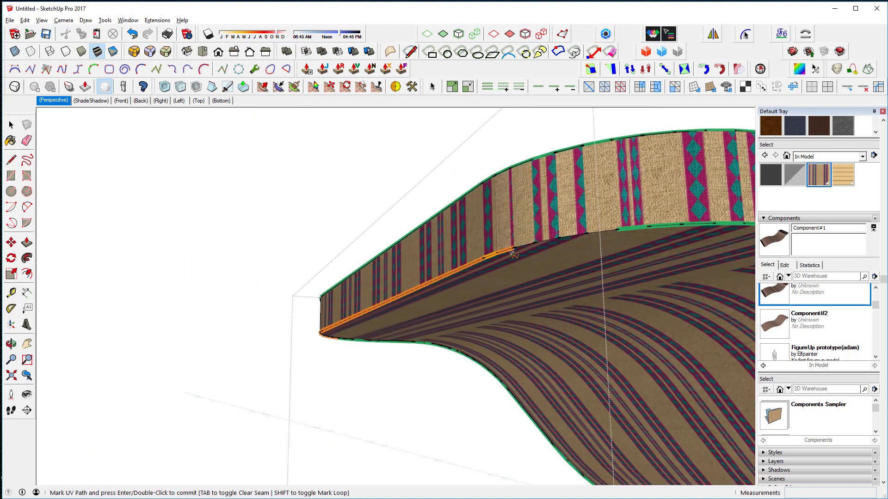
pyautogui.click(534, 243)
pyautogui.click(616, 230)
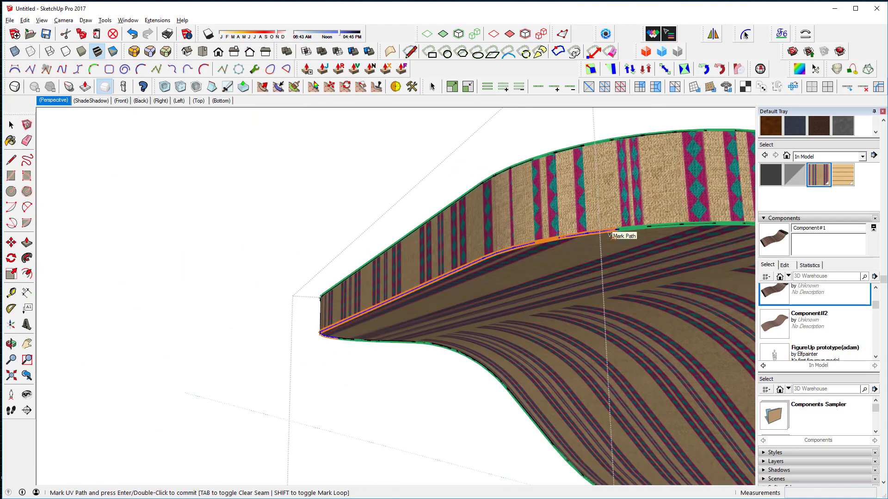
pyautogui.press('Return')
# - Check the marked seams around the lounge, and leave the seam marker and the component's editing context
pyautogui.moveTo(541, 224)
pyautogui.mouseDown(button='middle')
pyautogui.moveTo(440, 237)
pyautogui.moveTo(709, 290)
pyautogui.moveTo(765, 291)
pyautogui.mouseUp(button='middle')
pyautogui.scroll(-1, 577, 309)
pyautogui.moveTo(577, 309)
pyautogui.mouseDown(button='middle')
pyautogui.moveTo(381, 308)
pyautogui.moveTo(345, 347)
pyautogui.mouseUp(button='middle')
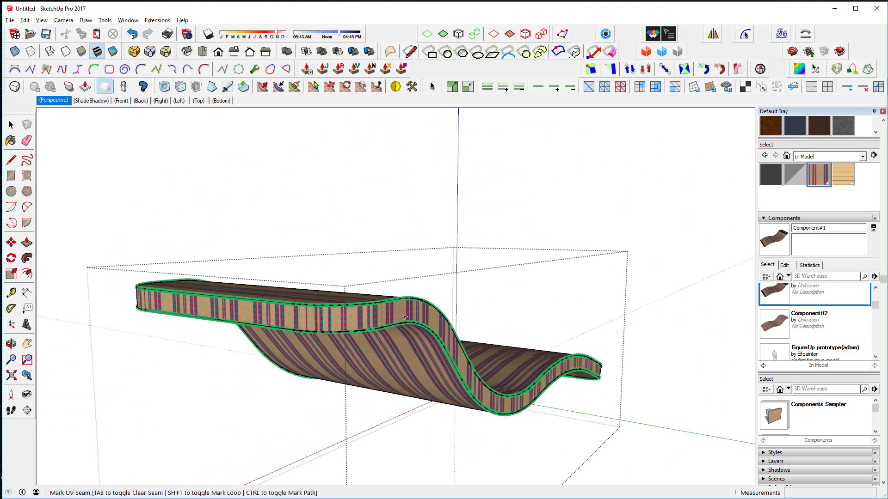
pyautogui.moveTo(405, 317); pyautogui.dragTo(502, 314, button='middle')
pyautogui.moveTo(305, 333)
pyautogui.mouseDown(button='middle')
pyautogui.moveTo(458, 253)
pyautogui.moveTo(521, 318)
pyautogui.moveTo(545, 272)
pyautogui.moveTo(485, 287)
pyautogui.mouseUp(button='middle')
pyautogui.press('space')
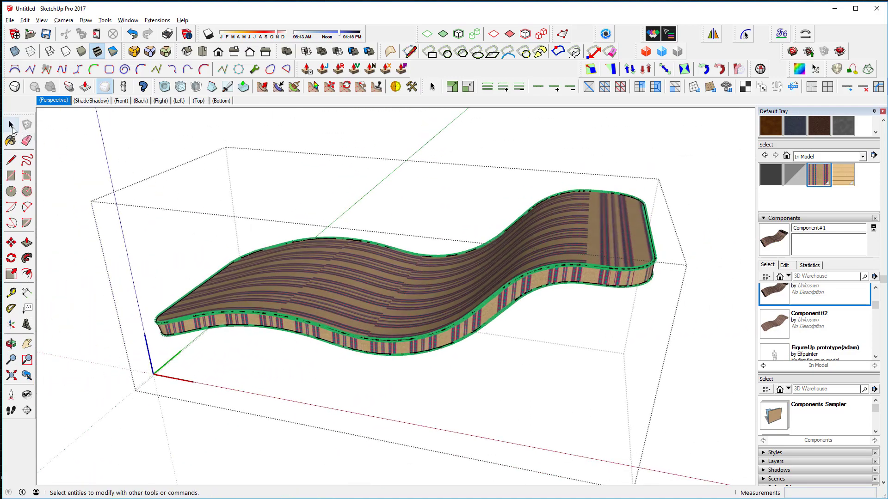
pyautogui.press('Escape')
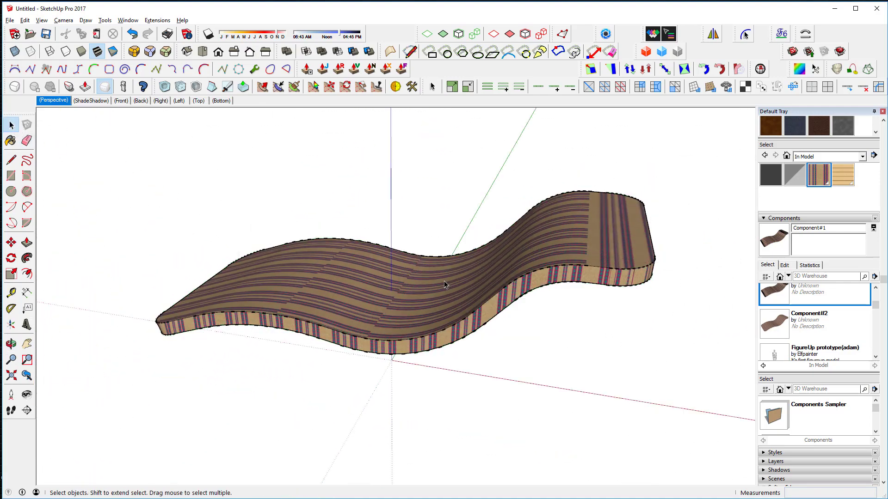
# - Send the lounge component to WrapR, saving the model as Untitled.skp in the Downloads folder
pyautogui.click(444, 281)
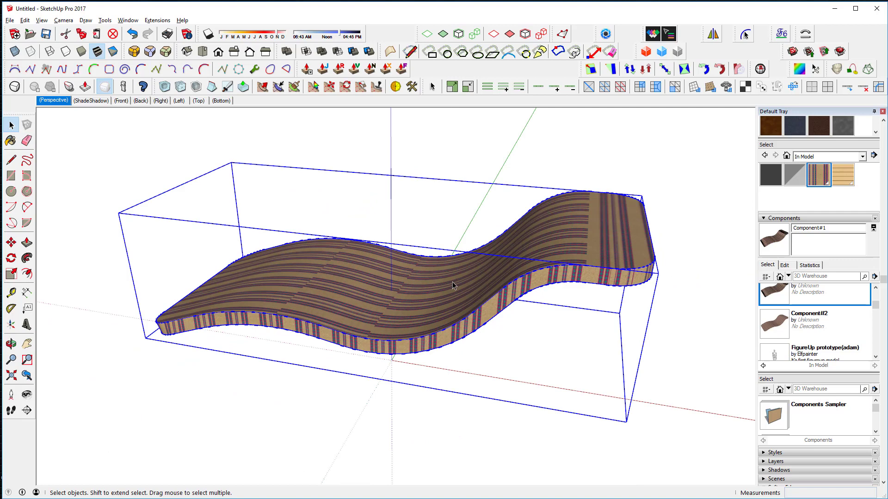
pyautogui.click(653, 34)
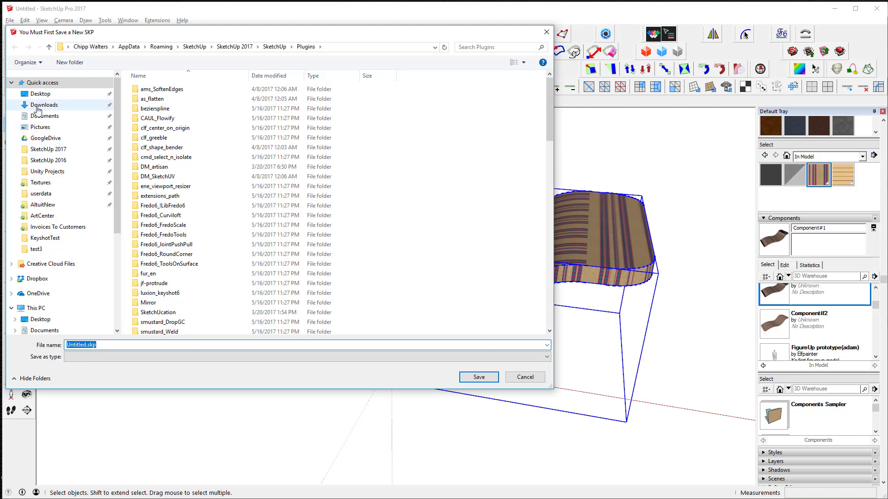
pyautogui.click(39, 104)
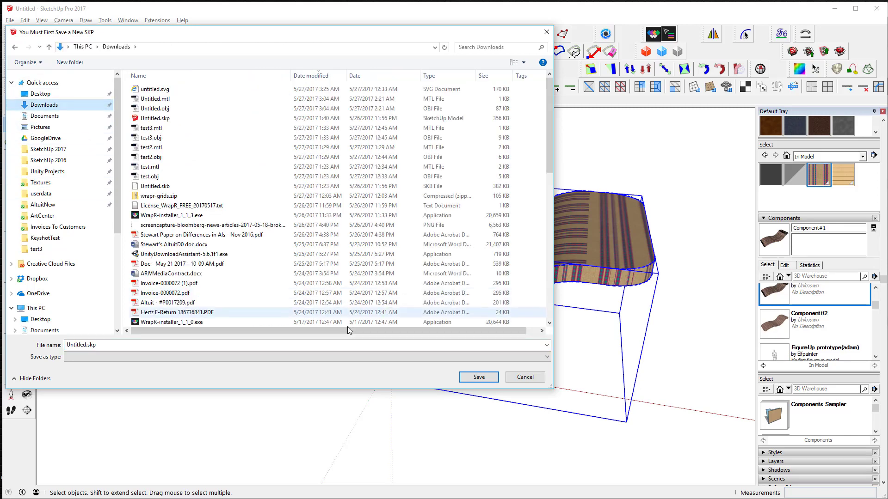
pyautogui.click(476, 375)
pyautogui.click(819, 329)
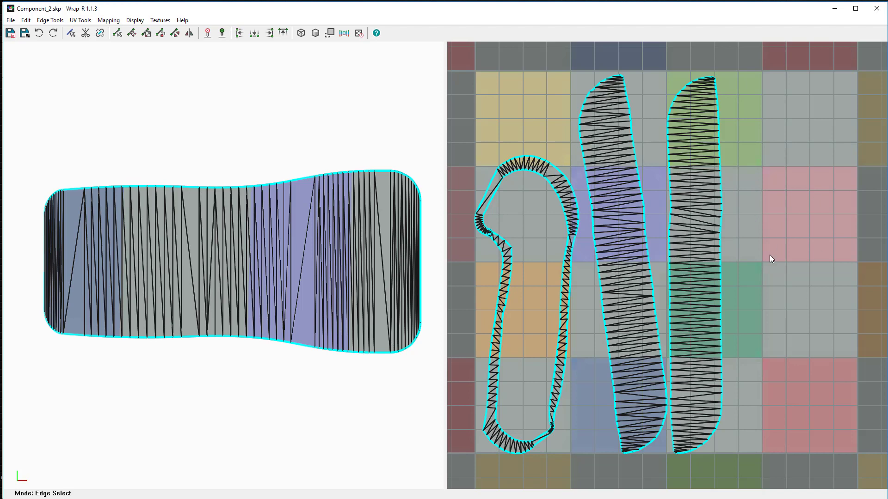
# - Unwrap the lounge component's UVs with LSCM mapping
pyautogui.click(81, 21)
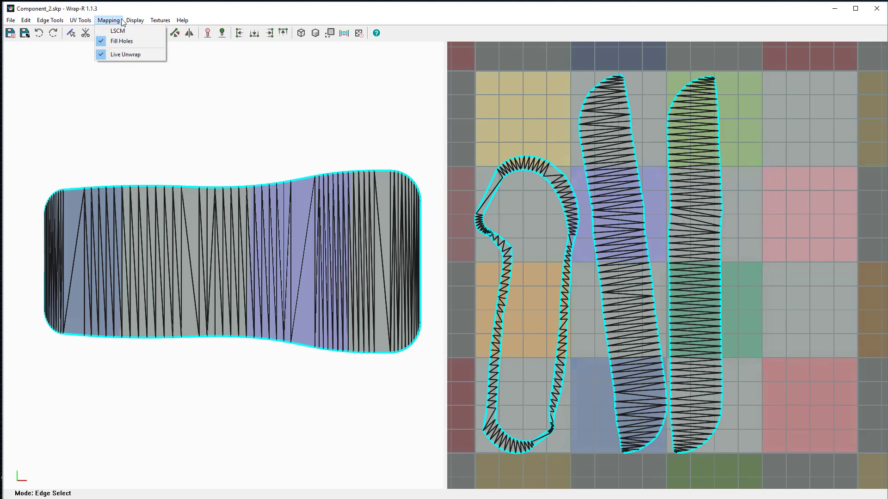
pyautogui.click(103, 32)
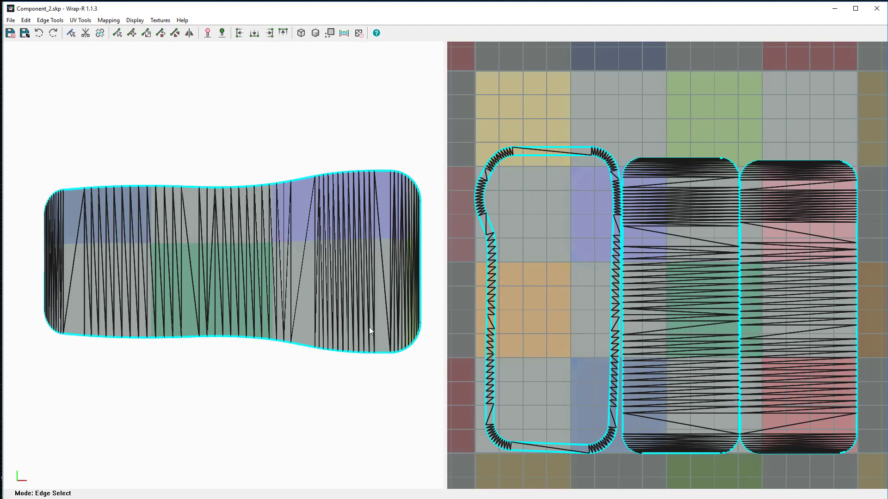
pyautogui.moveTo(382, 322)
pyautogui.mouseDown(button='middle')
pyautogui.moveTo(388, 316)
pyautogui.moveTo(328, 170)
pyautogui.moveTo(377, 207)
pyautogui.moveTo(474, 215)
pyautogui.moveTo(259, 227)
pyautogui.moveTo(193, 242)
pyautogui.moveTo(349, 221)
pyautogui.moveTo(312, 214)
pyautogui.moveTo(283, 222)
pyautogui.moveTo(315, 232)
pyautogui.moveTo(295, 218)
pyautogui.moveTo(257, 226)
pyautogui.moveTo(288, 223)
pyautogui.mouseUp(button='middle')
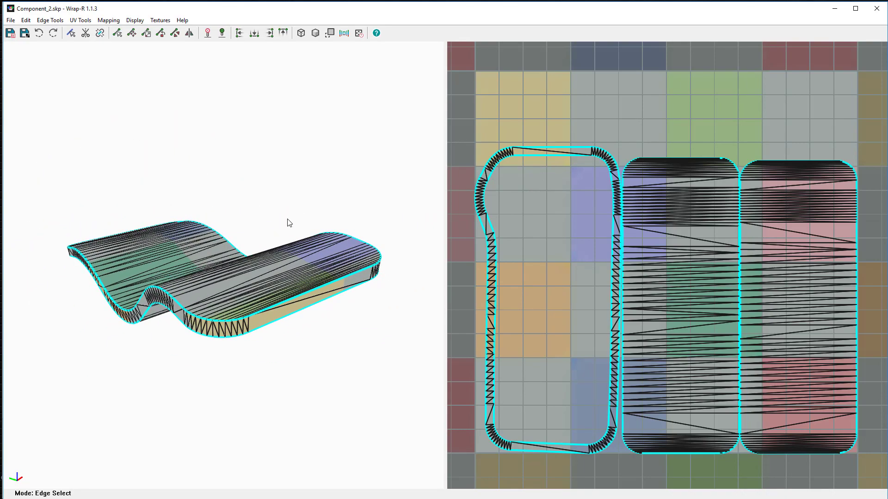
pyautogui.moveTo(325, 258)
pyautogui.mouseDown(button='middle')
pyautogui.moveTo(347, 293)
pyautogui.moveTo(325, 240)
pyautogui.moveTo(370, 248)
pyautogui.moveTo(318, 245)
pyautogui.mouseUp(button='middle')
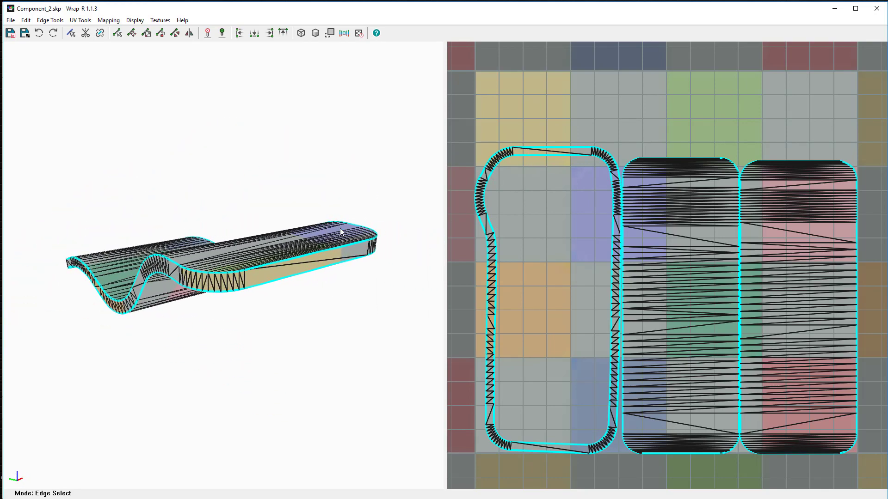
# - Cut the side strip along the vertical edge where the long side meets the end's rounded corner
pyautogui.scroll(5, 234, 281)
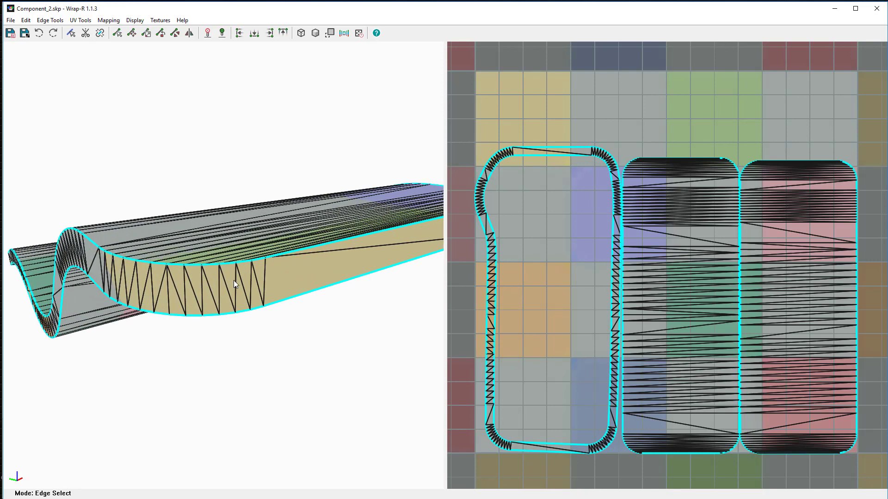
pyautogui.moveTo(234, 281)
pyautogui.mouseDown(button='middle')
pyautogui.moveTo(259, 259)
pyautogui.moveTo(248, 275)
pyautogui.mouseUp(button='middle')
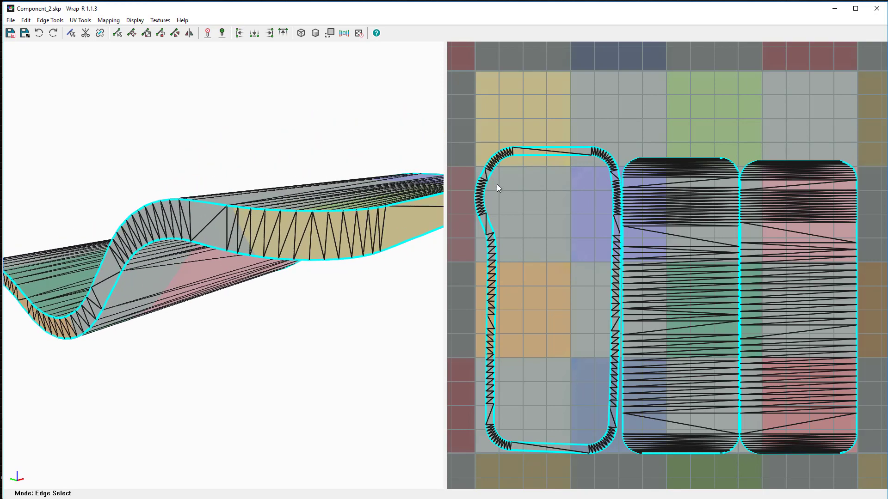
pyautogui.click(226, 221)
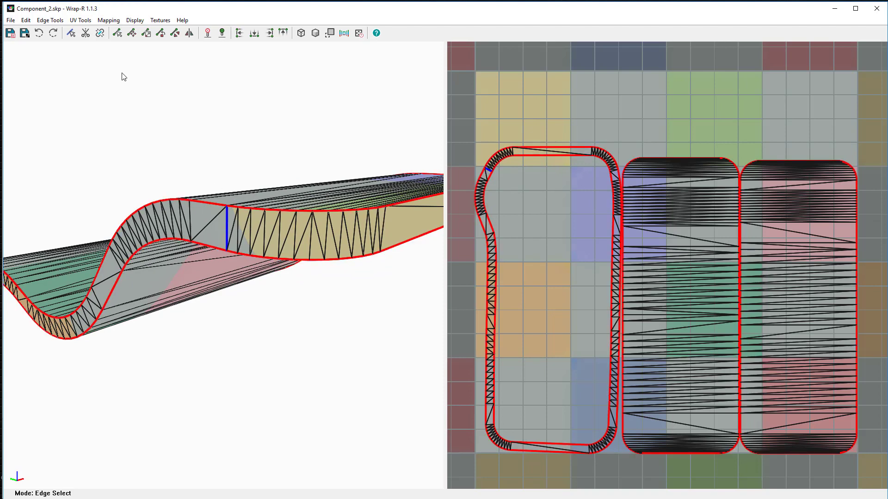
pyautogui.click(86, 34)
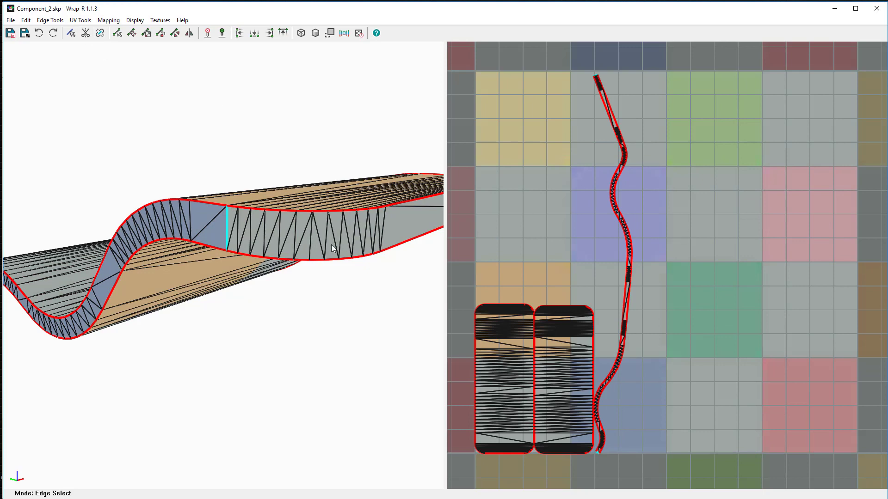
# - Try to cut the side strip along the matching vertical edge on the opposite long side, and undo the cut
pyautogui.moveTo(332, 248); pyautogui.dragTo(199, 279, button='middle')
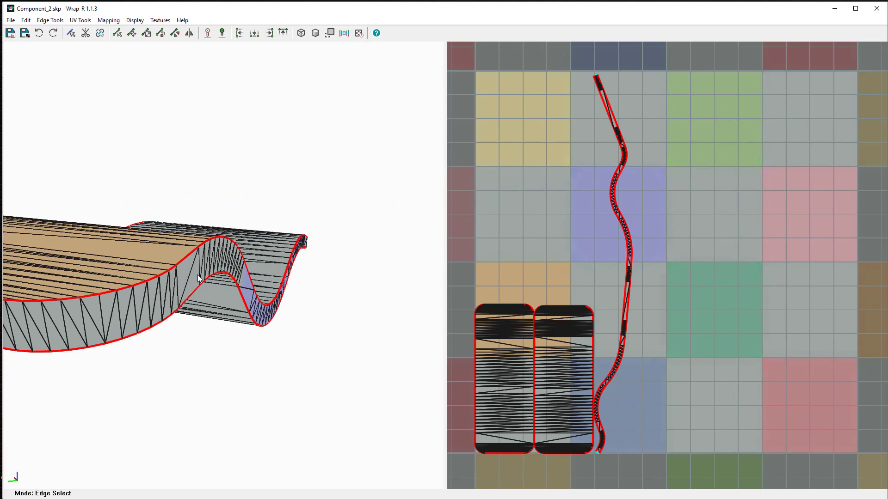
pyautogui.click(178, 287)
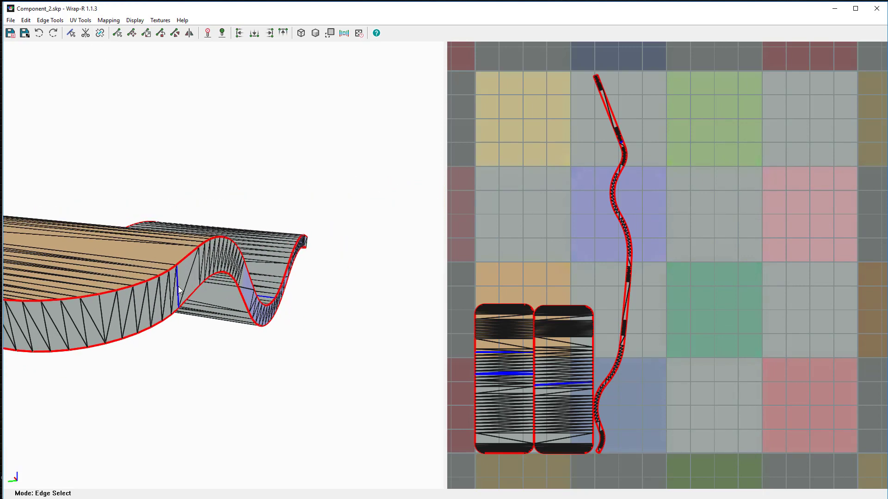
pyautogui.click(86, 34)
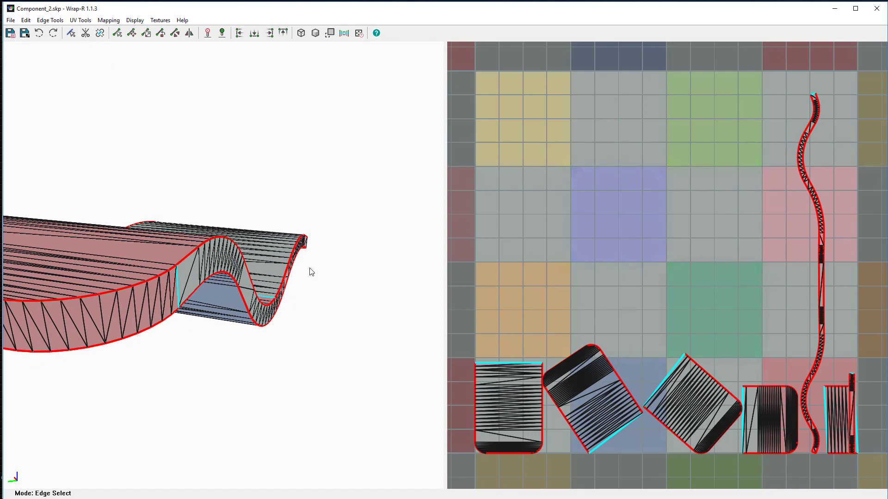
pyautogui.scroll(-2, 311, 272)
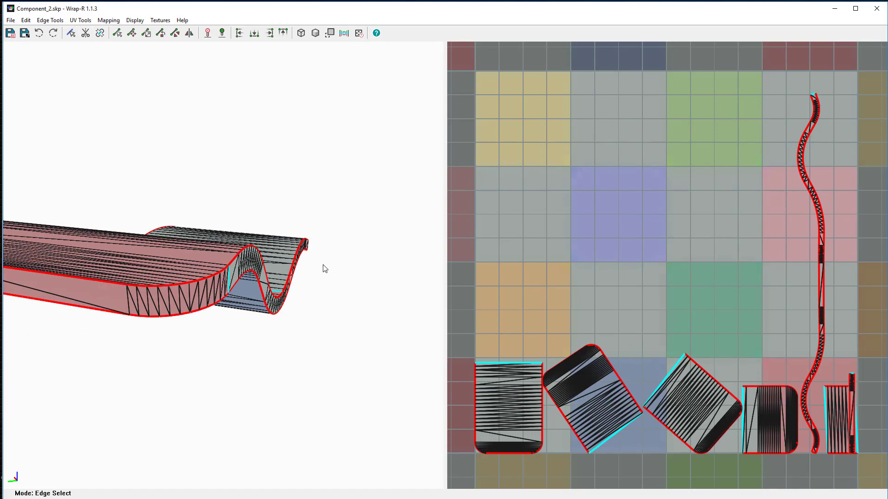
pyautogui.moveTo(325, 269)
pyautogui.mouseDown(button='middle')
pyautogui.moveTo(244, 248)
pyautogui.moveTo(252, 281)
pyautogui.moveTo(356, 278)
pyautogui.moveTo(293, 258)
pyautogui.moveTo(264, 264)
pyautogui.moveTo(63, 226)
pyautogui.moveTo(194, 234)
pyautogui.moveTo(170, 229)
pyautogui.mouseUp(button='middle')
pyautogui.hotkey('ctrl', 'z')
pyautogui.hotkey('ctrl', 'z')
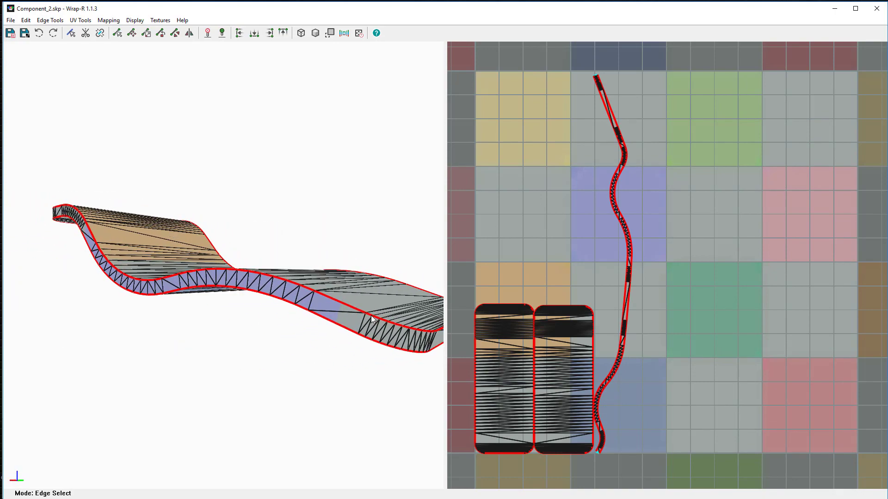
# - Split the side strip in two by cutting only the vertical edge beside the rounded corner on the opposite long side
pyautogui.click(86, 33)
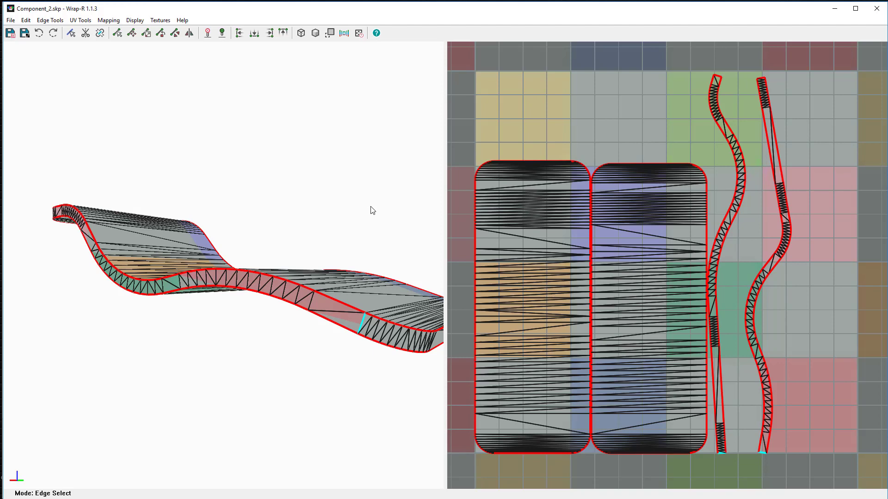
pyautogui.moveTo(370, 208); pyautogui.dragTo(348, 204, button='middle')
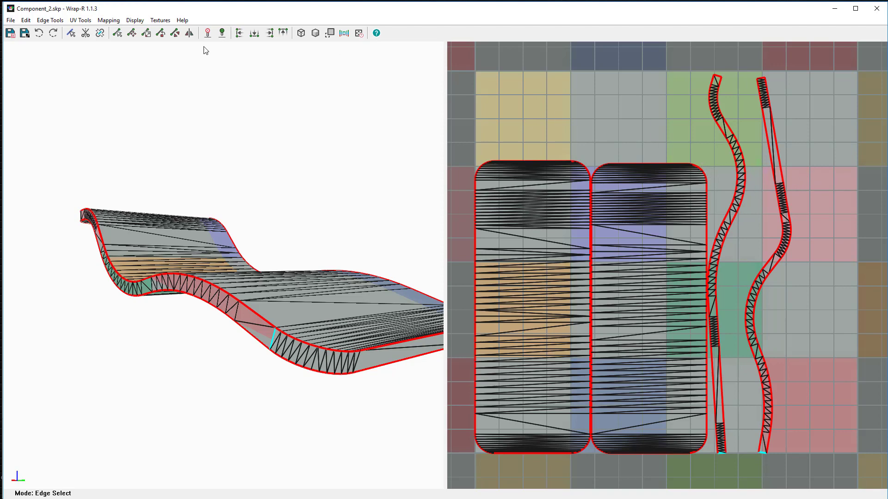
# - Select vertices of the outermost side-strip UV island and move the island away from the neighbouring strip
pyautogui.click(117, 33)
pyautogui.moveTo(803, 181); pyautogui.dragTo(780, 218)
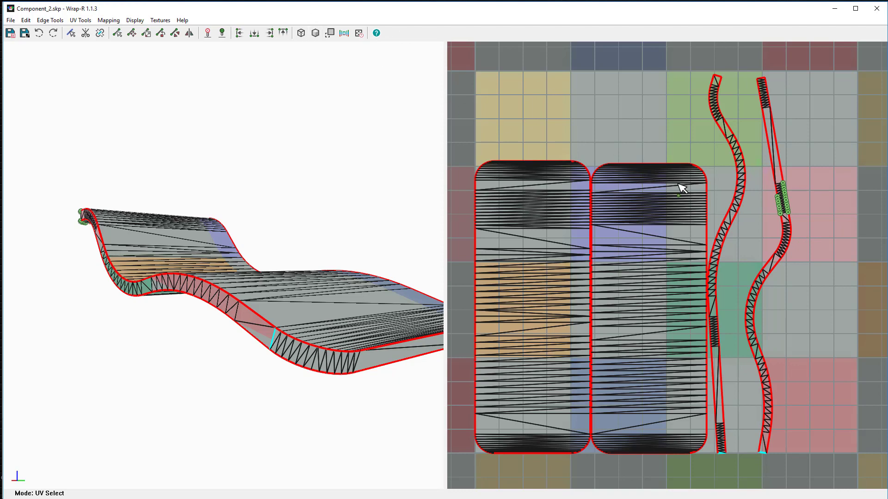
pyautogui.press('m')
pyautogui.moveTo(787, 257); pyautogui.dragTo(835, 251)
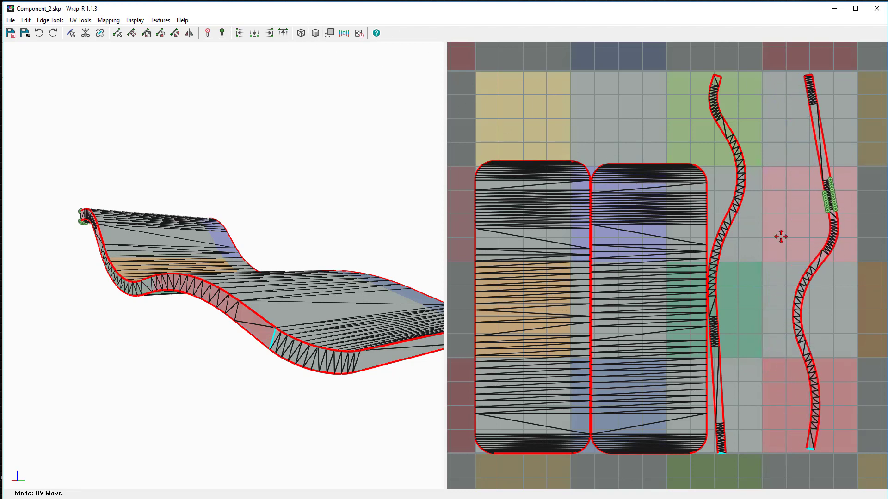
# - Select all UV islands, scale them down slightly to leave a margin in the tile, and clear the selection
pyautogui.scroll(-2, 781, 237)
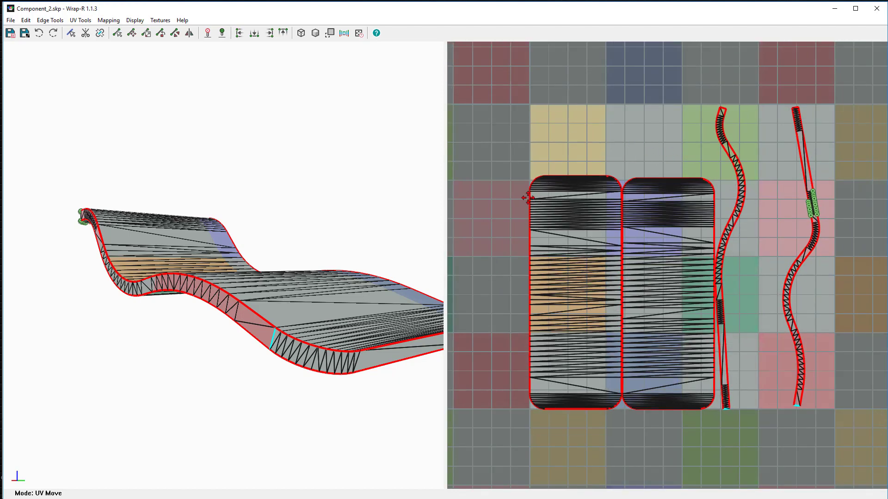
pyautogui.press('space')
pyautogui.moveTo(498, 88); pyautogui.dragTo(845, 434)
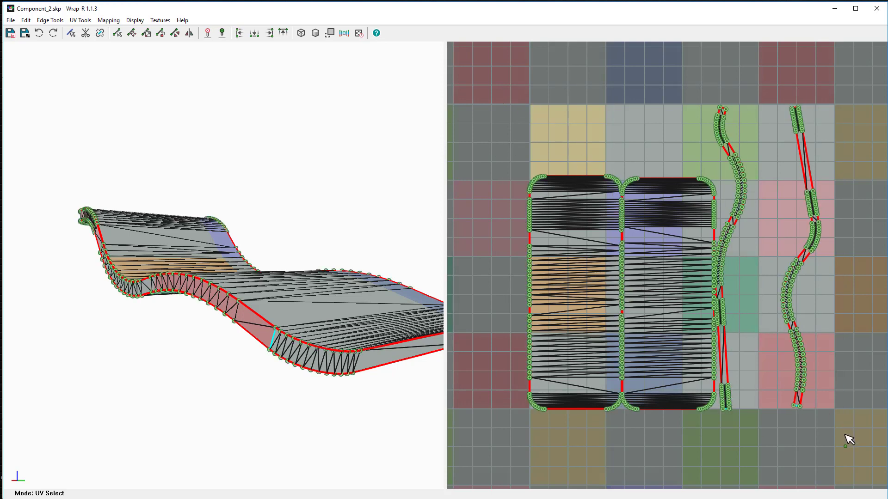
pyautogui.press('s')
pyautogui.moveTo(723, 291); pyautogui.dragTo(702, 298)
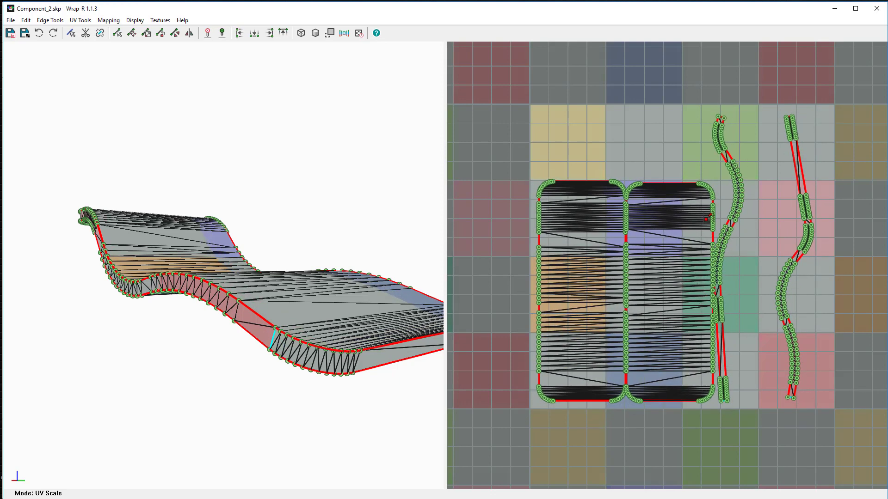
pyautogui.press('space')
pyautogui.click(670, 163)
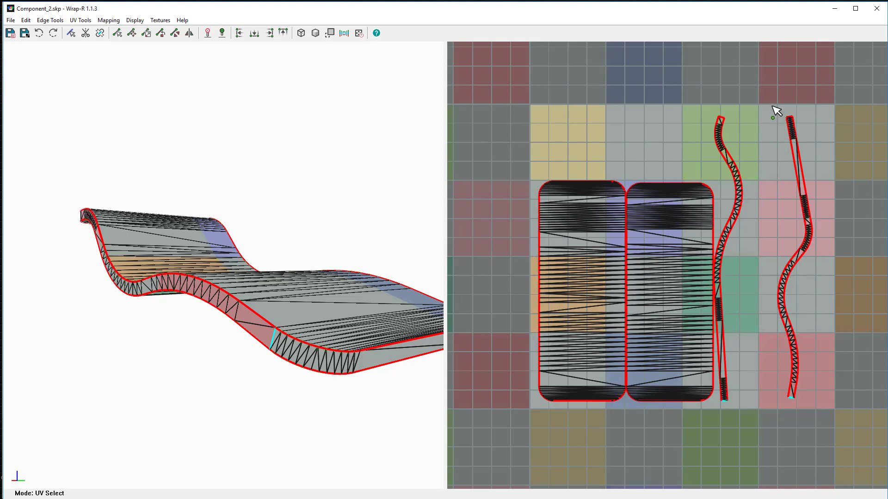
# - Shift the outermost side-strip UV island slightly towards the tile's outer edge and deselect it
pyautogui.moveTo(769, 104); pyautogui.dragTo(844, 291)
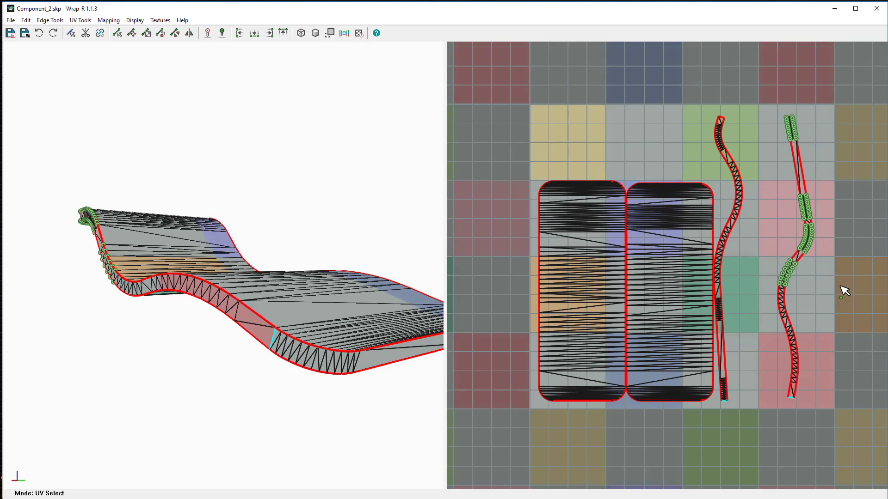
pyautogui.press('r')
pyautogui.moveTo(783, 238); pyautogui.dragTo(801, 280)
pyautogui.press('m')
pyautogui.moveTo(802, 209); pyautogui.dragTo(813, 209)
pyautogui.press('space')
pyautogui.click(773, 195)
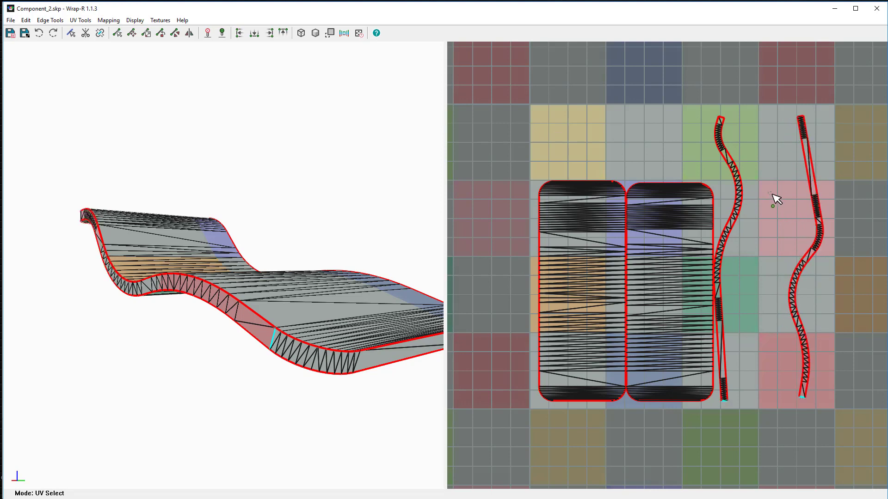
# - Move the other side-strip UV island close beside the outermost strip and deselect it
pyautogui.moveTo(762, 159); pyautogui.dragTo(735, 203)
pyautogui.press('m')
pyautogui.moveTo(754, 204); pyautogui.dragTo(808, 211)
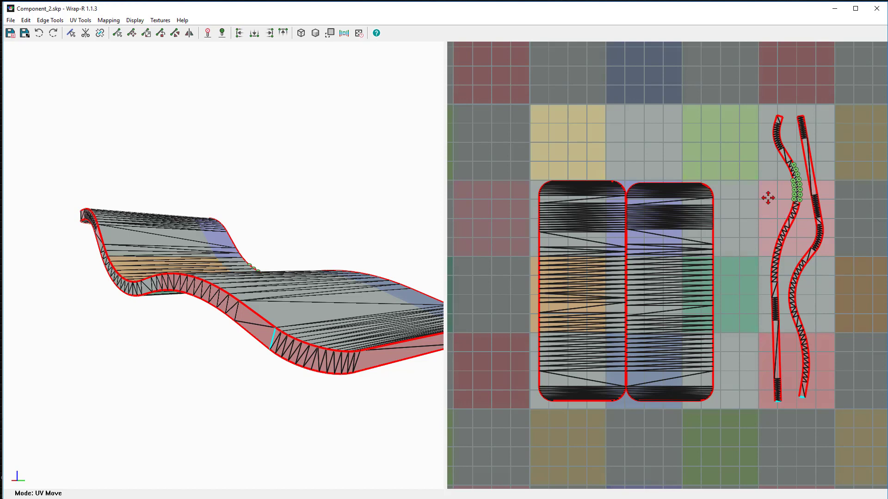
pyautogui.press('space')
pyautogui.click(759, 177)
# - Move the lounge's underside UV island away from the top surface's island and closer to the two side strips
pyautogui.moveTo(741, 164); pyautogui.dragTo(707, 240)
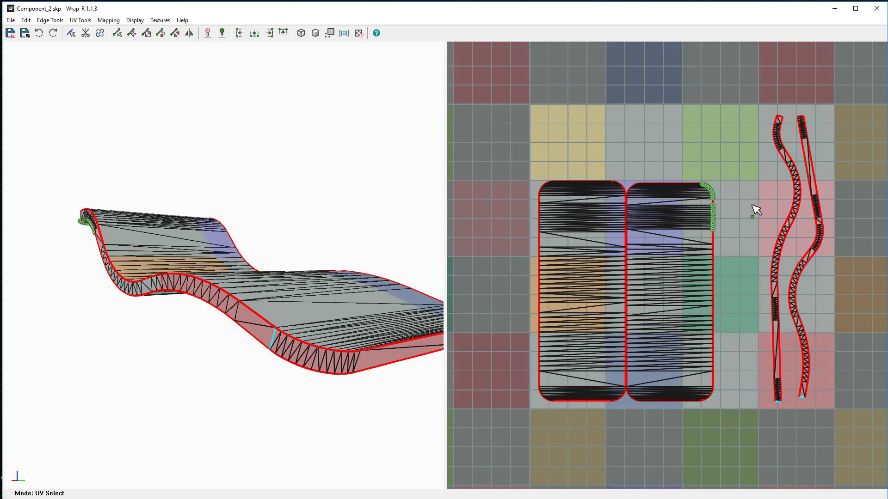
pyautogui.press('m')
pyautogui.moveTo(740, 214); pyautogui.dragTo(785, 202)
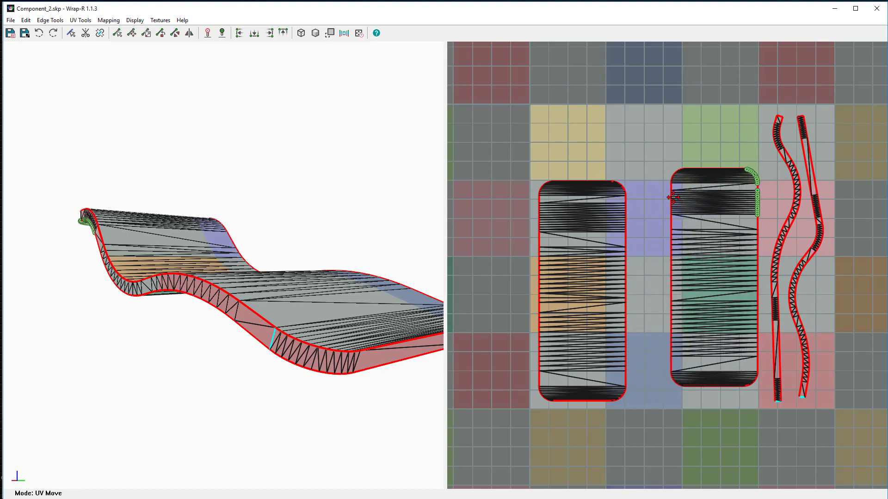
# - Move the top surface's UV island towards the underside island, leaving a gap between them, and return to edge selection
pyautogui.press('s')
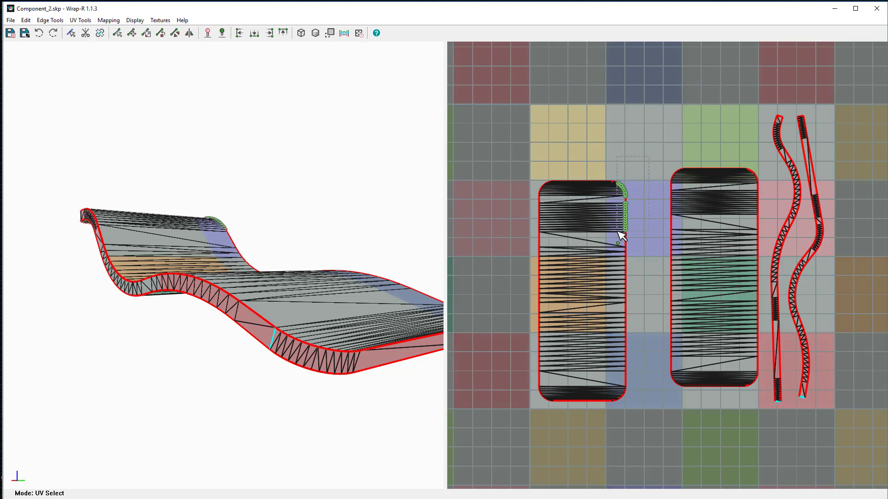
pyautogui.press('m')
pyautogui.moveTo(634, 252); pyautogui.dragTo(663, 244)
pyautogui.press('e')
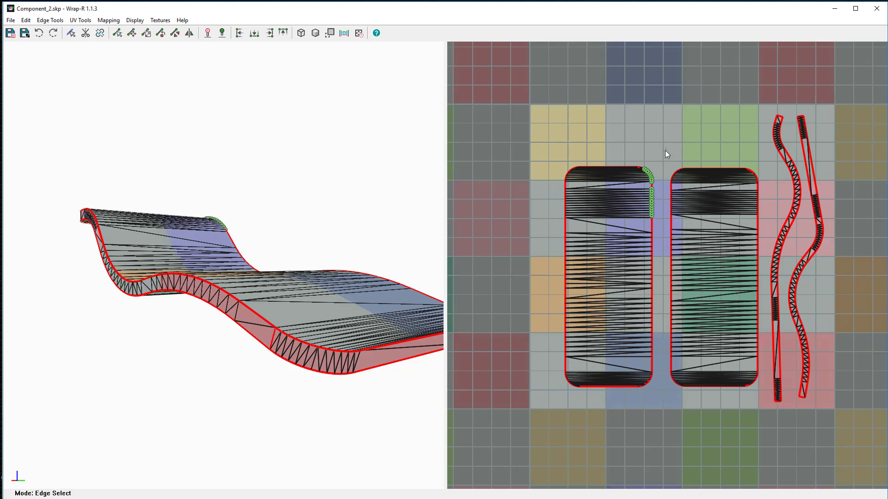
# - Save the UV-mapped model and exit Wrap-R instead of continuing to edit
pyautogui.moveTo(299, 152); pyautogui.dragTo(303, 181, button='middle')
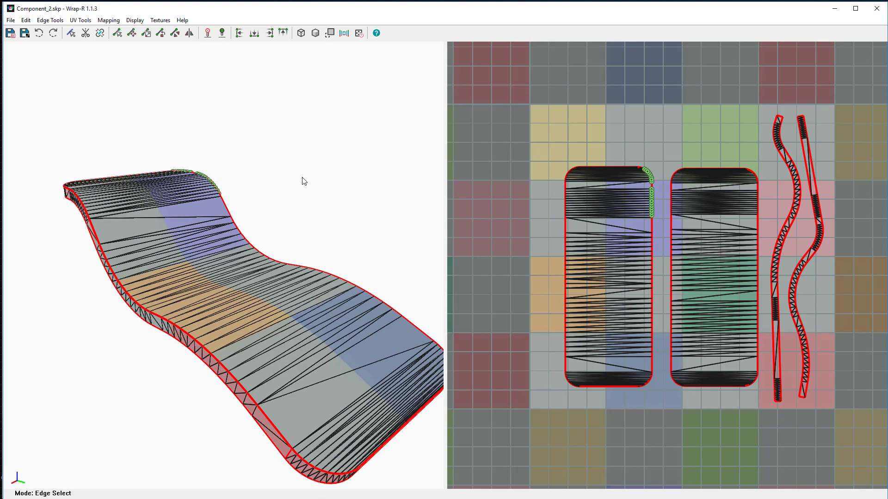
pyautogui.click(10, 33)
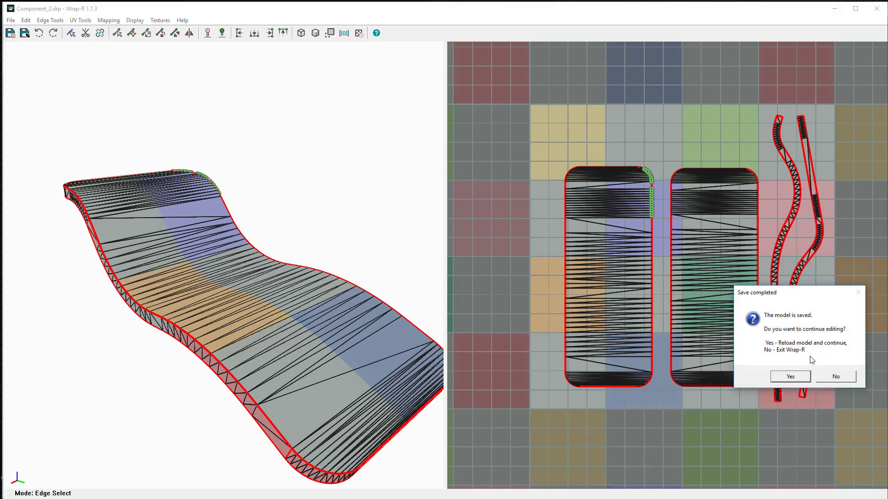
pyautogui.click(836, 377)
# - In SketchUp, reload the lounge component from WrapR to apply the new UV mapping
pyautogui.moveTo(452, 295); pyautogui.dragTo(575, 307, button='middle')
pyautogui.rightClick(488, 289)
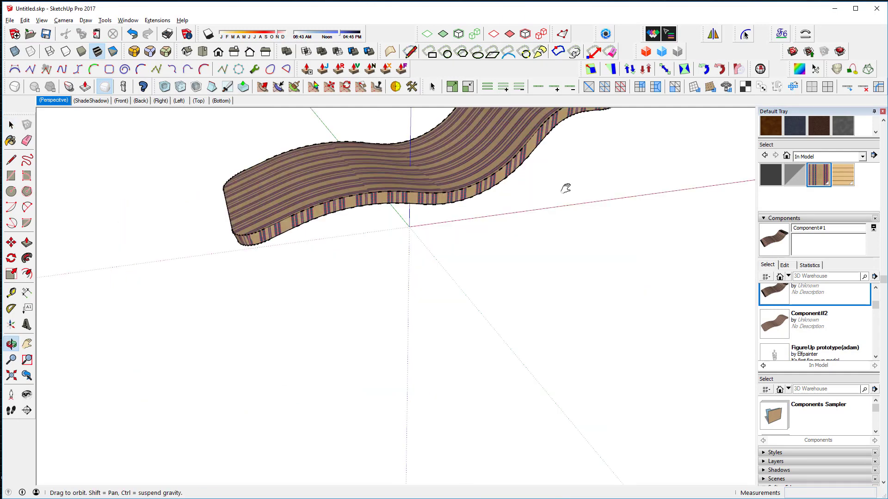
pyautogui.rightClick(503, 112)
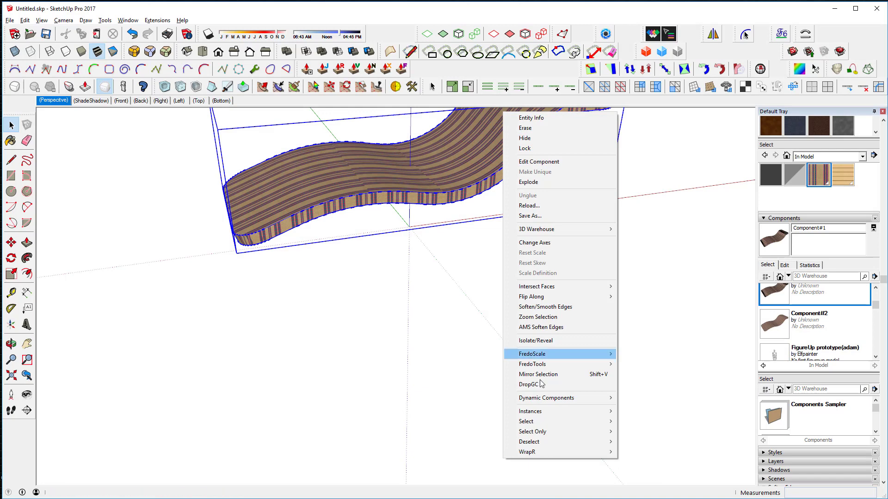
pyautogui.moveTo(550, 454)
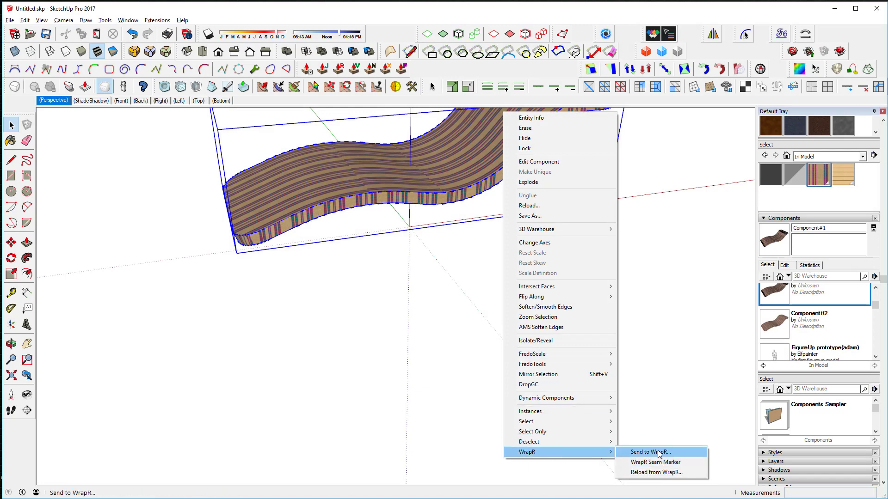
pyautogui.click(669, 473)
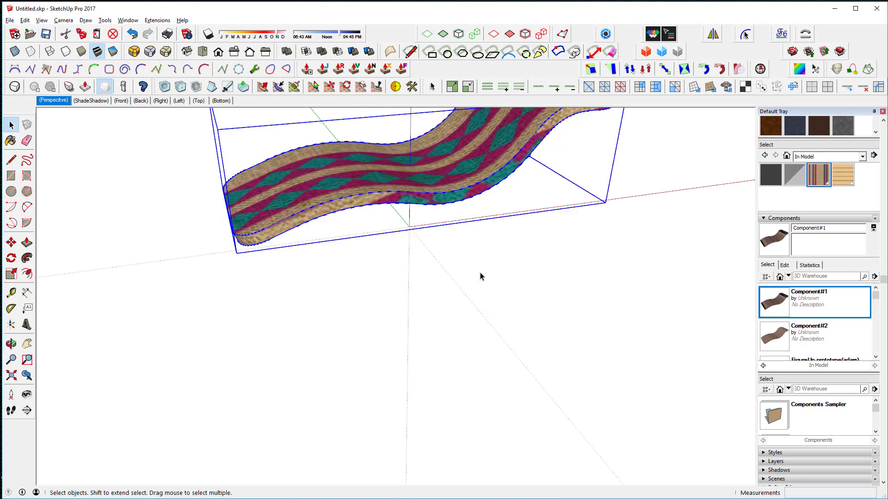
pyautogui.moveTo(493, 275); pyautogui.dragTo(458, 418, button='middle')
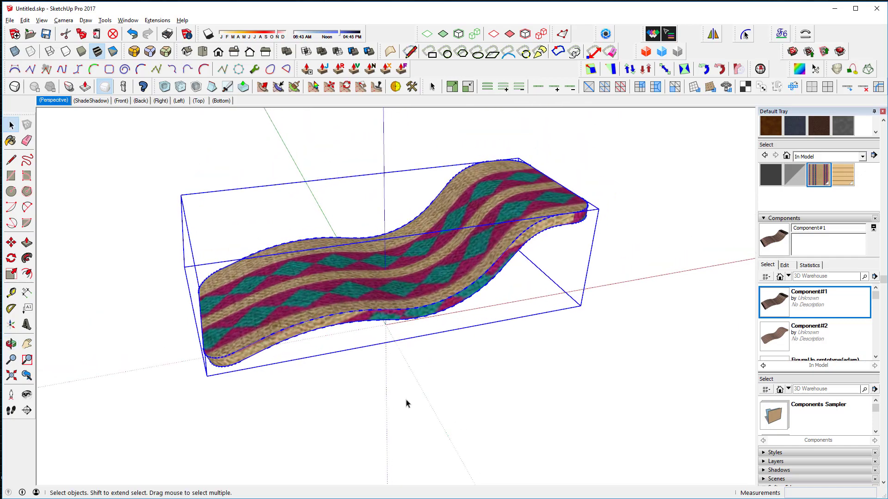
# - Edit the lounge's Upholstery Striped Multi-Colored material, replacing its texture image with MATRESS.jpg from the FABRIC-TILE folder
pyautogui.moveTo(431, 390); pyautogui.dragTo(356, 287, button='middle')
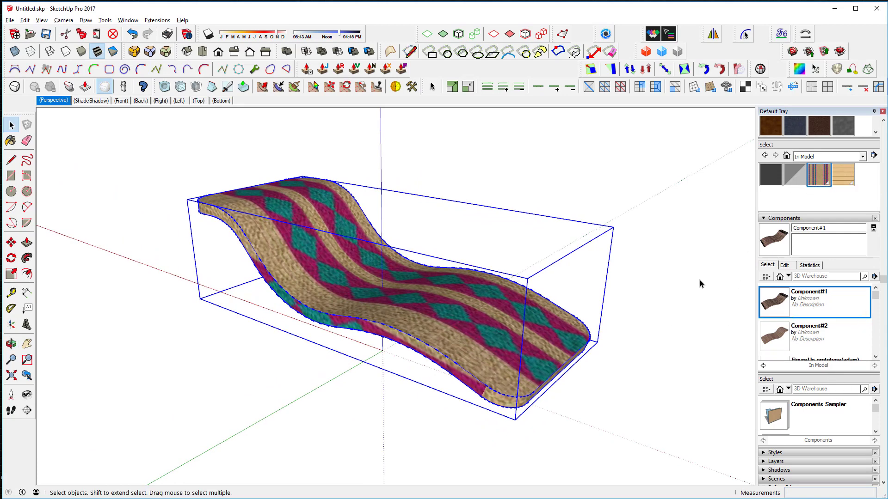
pyautogui.click(819, 180)
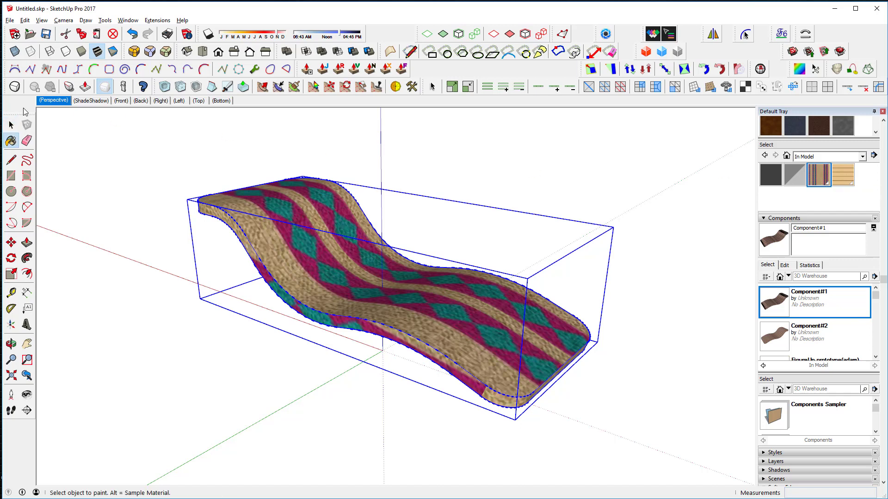
pyautogui.press('space')
pyautogui.click(820, 179)
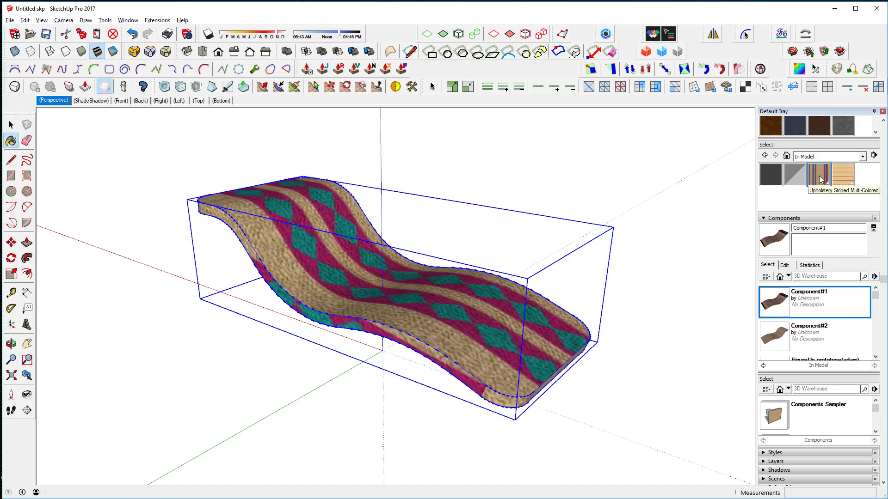
pyautogui.scroll(4, 819, 179)
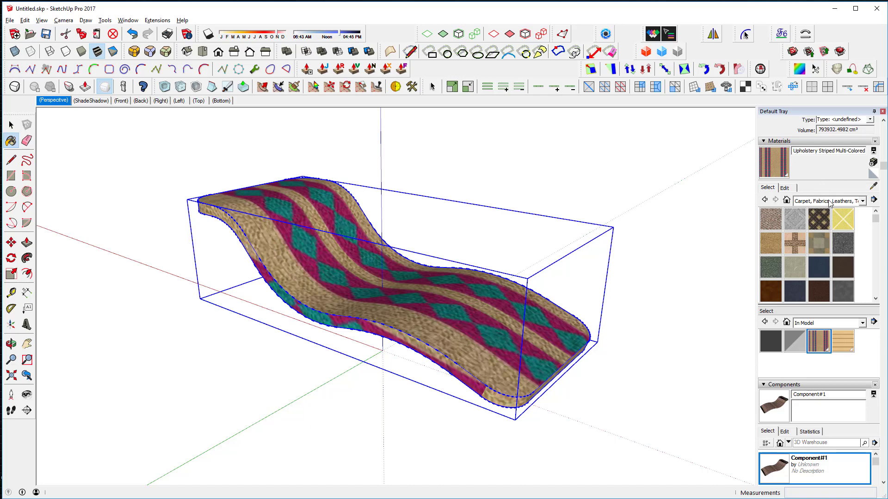
pyautogui.click(787, 201)
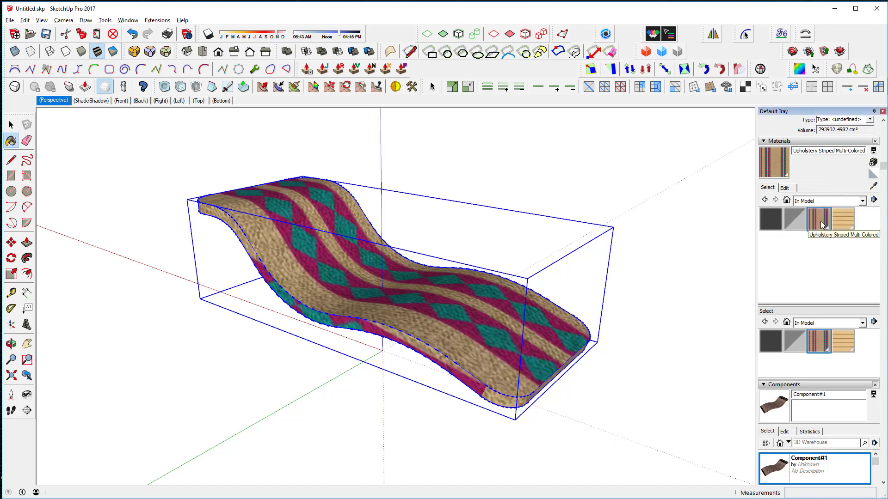
pyautogui.click(785, 188)
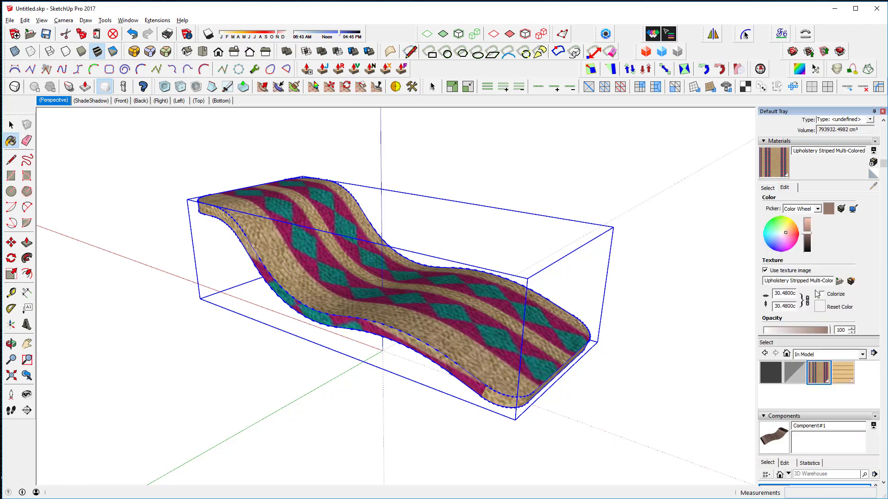
pyautogui.click(839, 281)
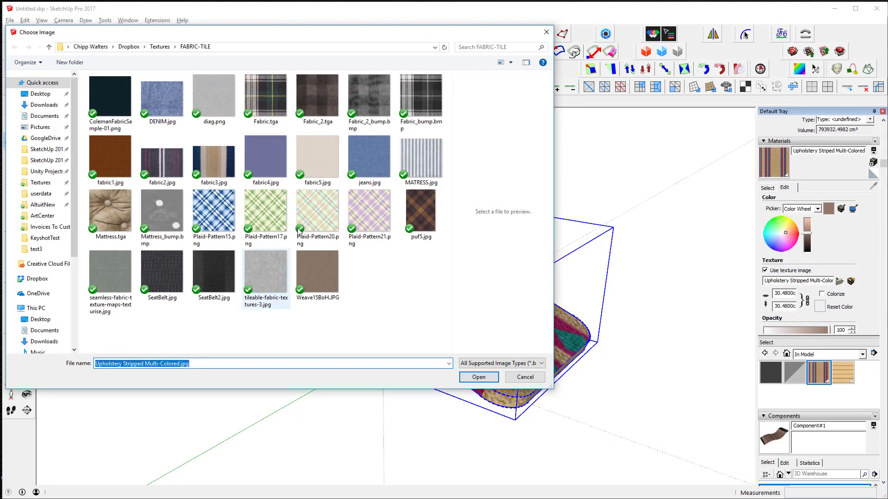
pyautogui.click(421, 158)
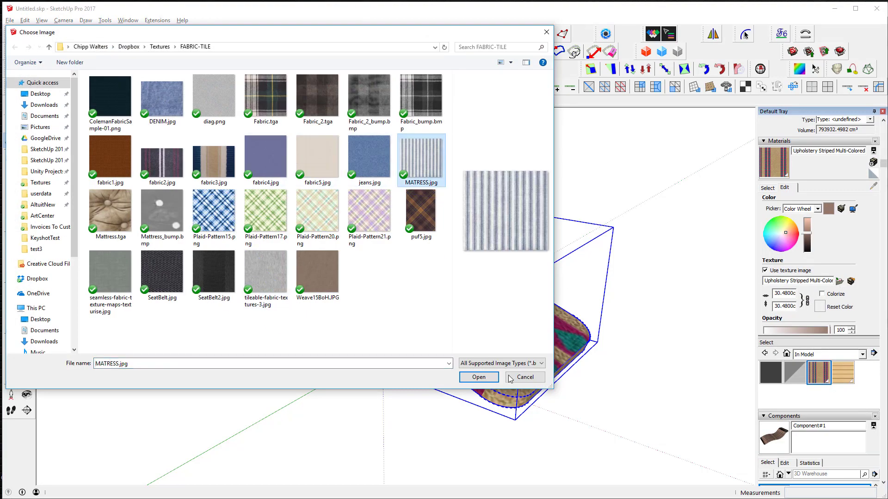
pyautogui.click(479, 378)
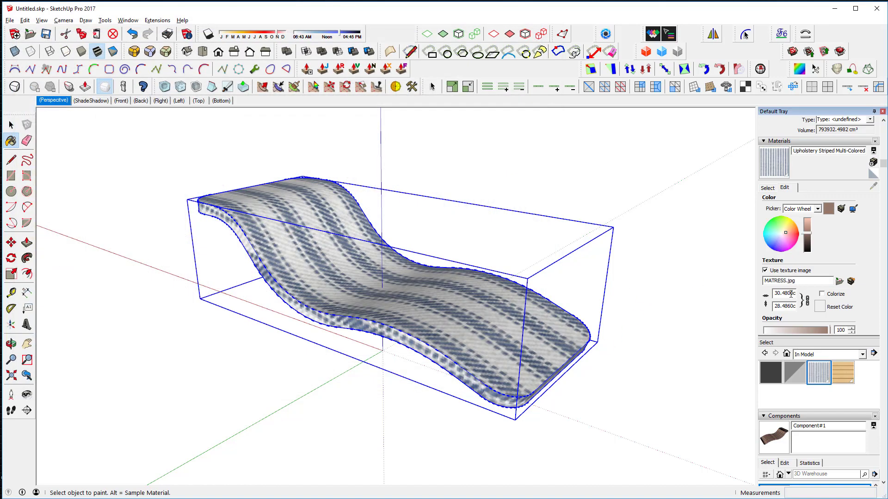
# - Try widths of 20 and 10 cm for the lounge's mattress texture and settle on 5 cm
pyautogui.doubleClick(788, 294)
pyautogui.click(788, 294)
pyautogui.doubleClick(789, 294)
pyautogui.write('20')
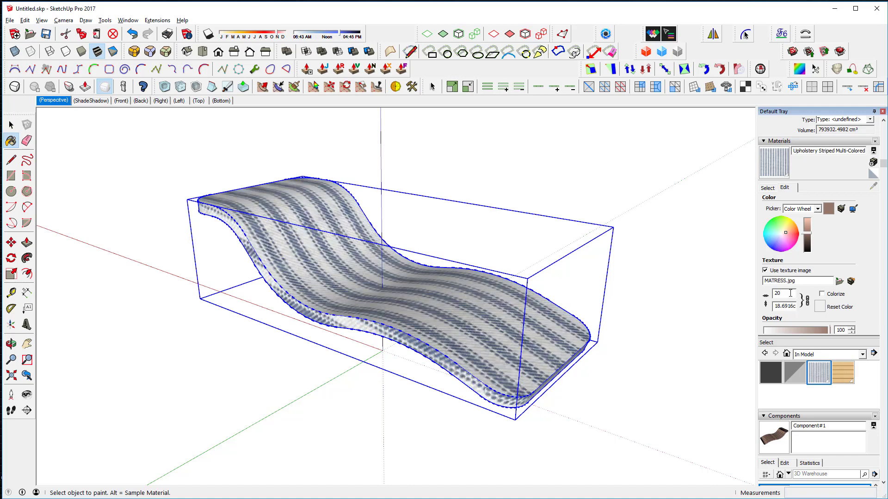
pyautogui.press('BackSpace')
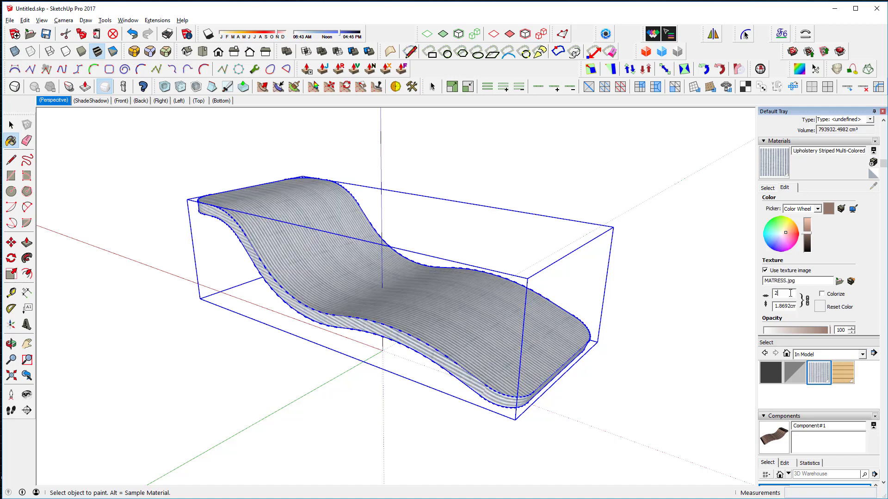
pyautogui.press('BackSpace')
pyautogui.write('10')
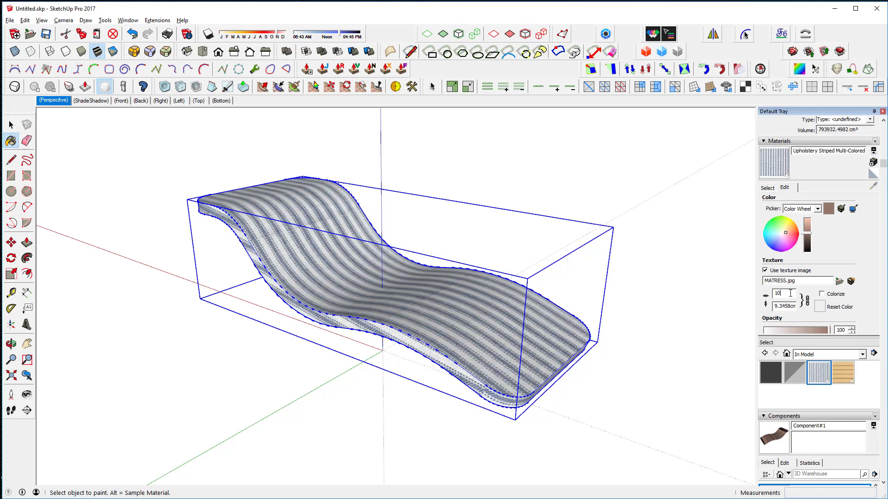
pyautogui.press('BackSpace')
pyautogui.press('BackSpace')
pyautogui.write('5')
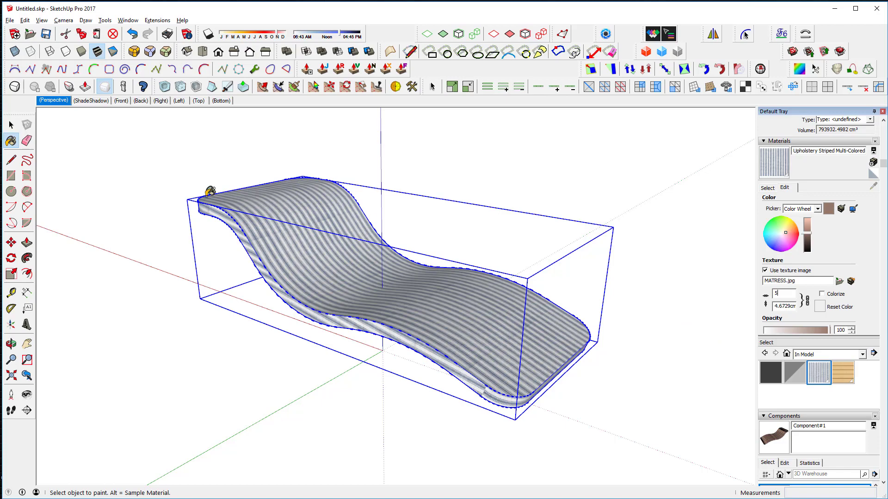
# - Deselect the lounge and examine the striped texture on its top surface and edges from both sides
pyautogui.click(11, 124)
pyautogui.click(636, 333)
pyautogui.moveTo(642, 337); pyautogui.dragTo(658, 404, button='middle')
pyautogui.press('space')
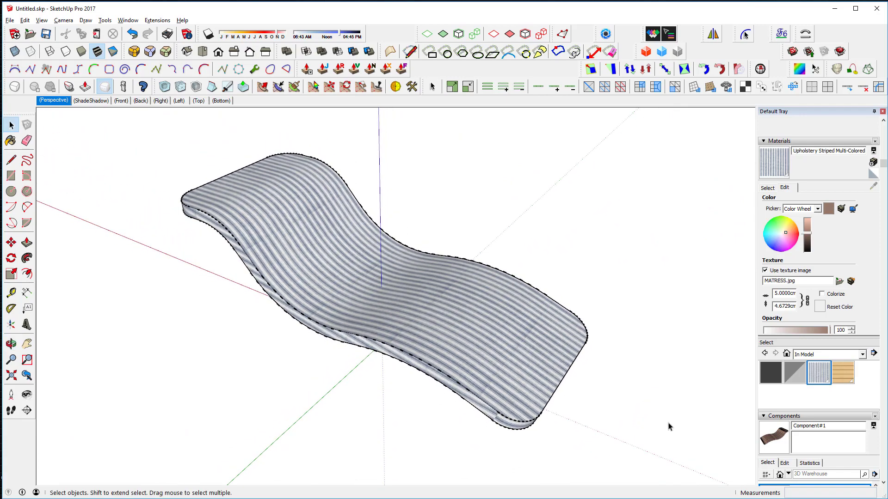
pyautogui.scroll(-1, 643, 380)
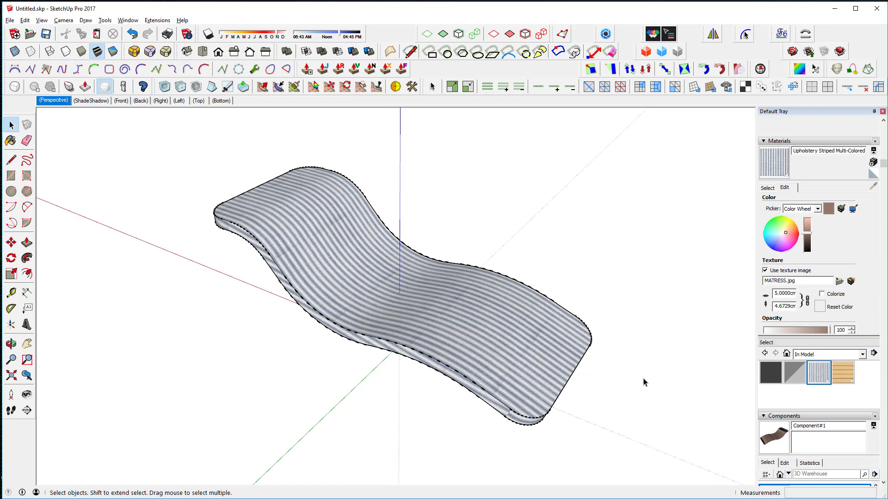
pyautogui.scroll(1, 644, 380)
pyautogui.moveTo(643, 380); pyautogui.dragTo(601, 391, button='middle')
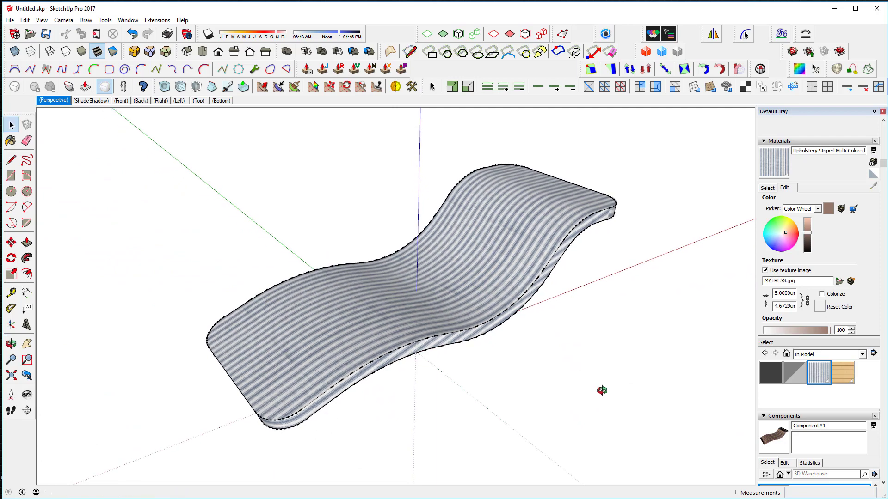